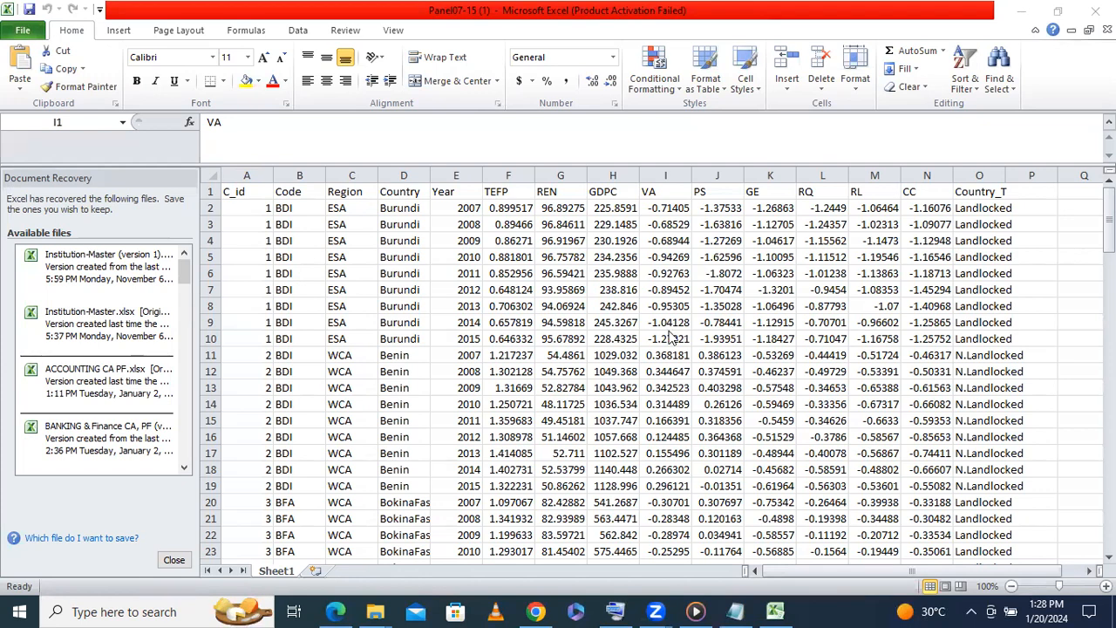
Look over the columns and country-year rows of the Panel07-15 (1) worksheet
left_click(665, 192)
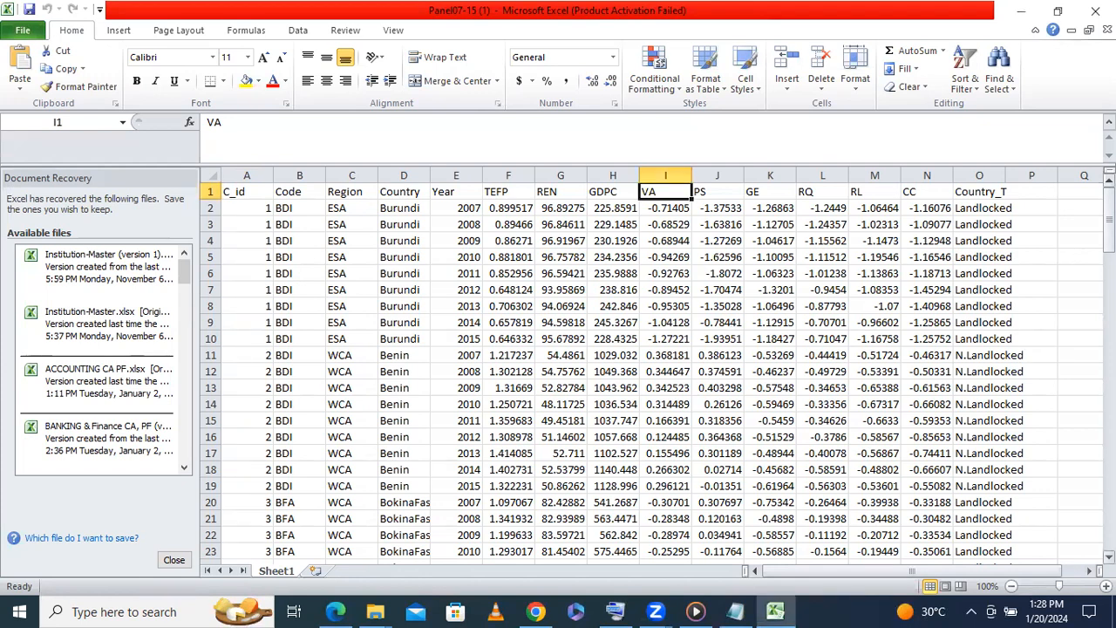
scroll(654, 375, "down", 2)
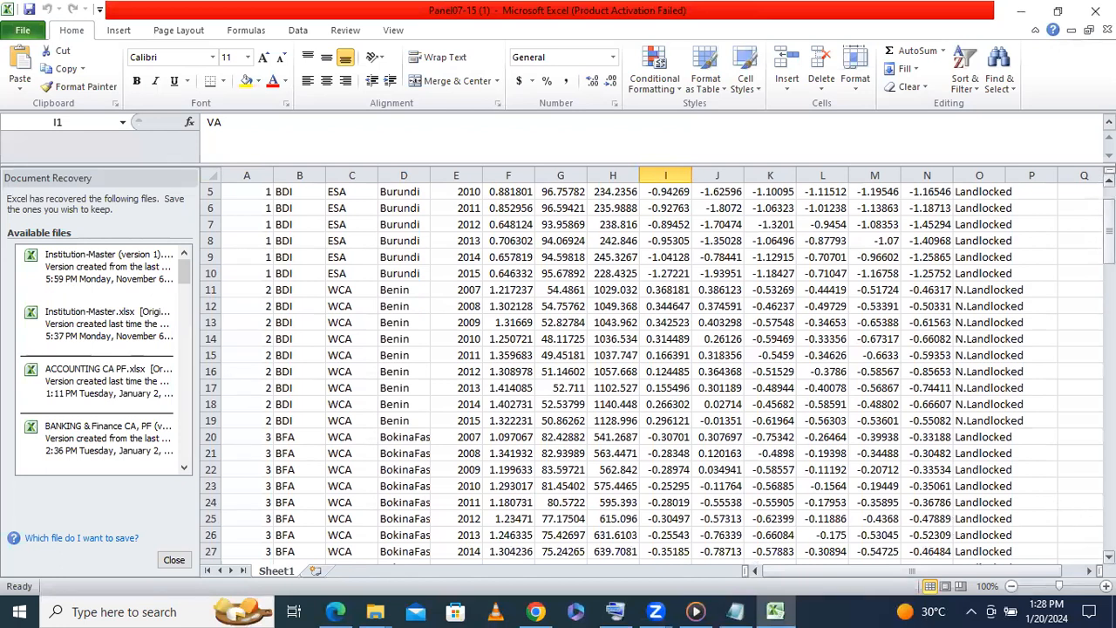
scroll(1042, 248, "up", 2)
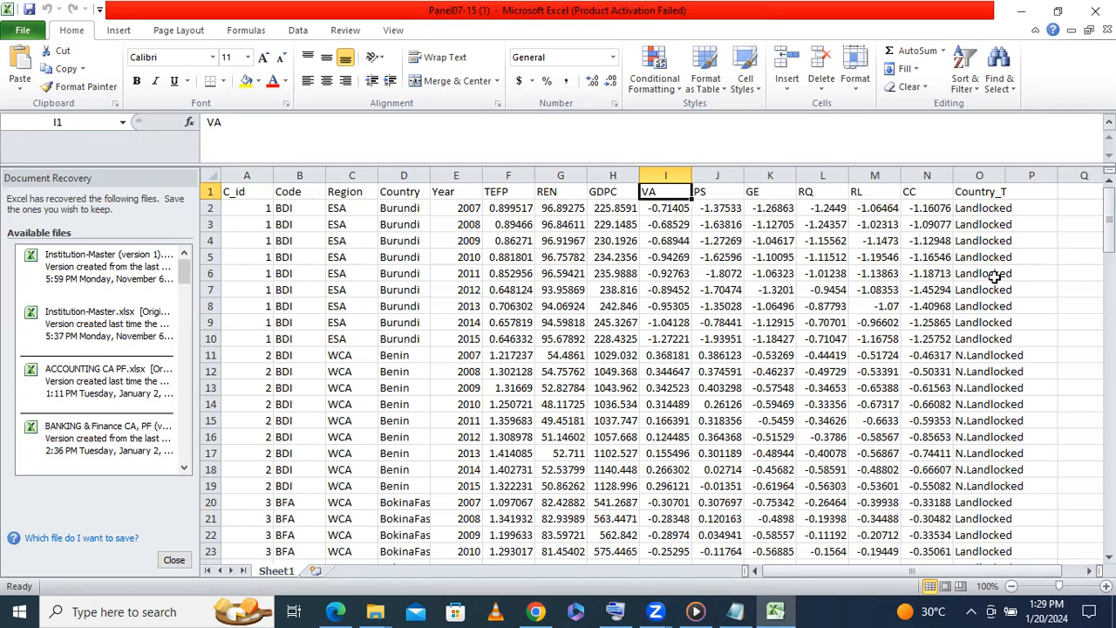
Find StataMP 13 (64-bit) on the computer and switch to it
left_click(137, 611)
type("st")
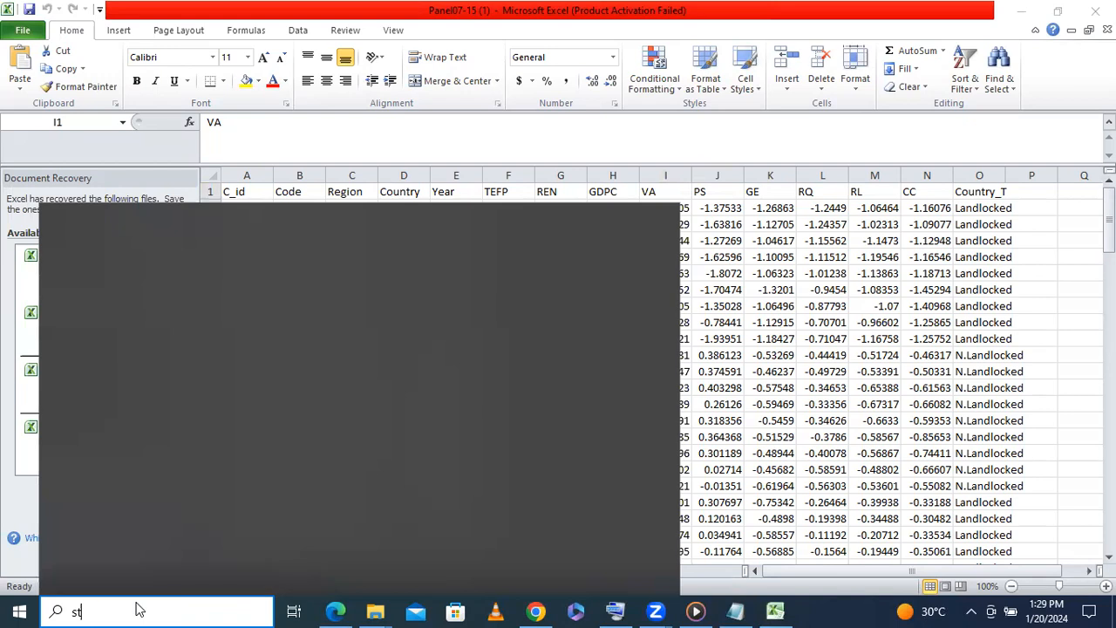
type("at")
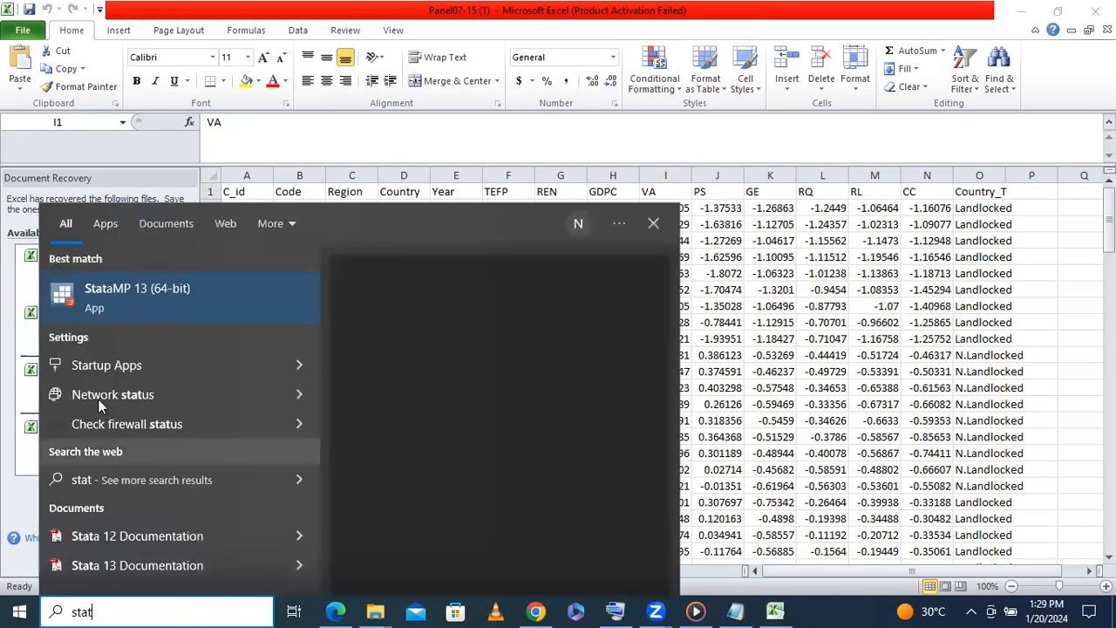
left_click(131, 286)
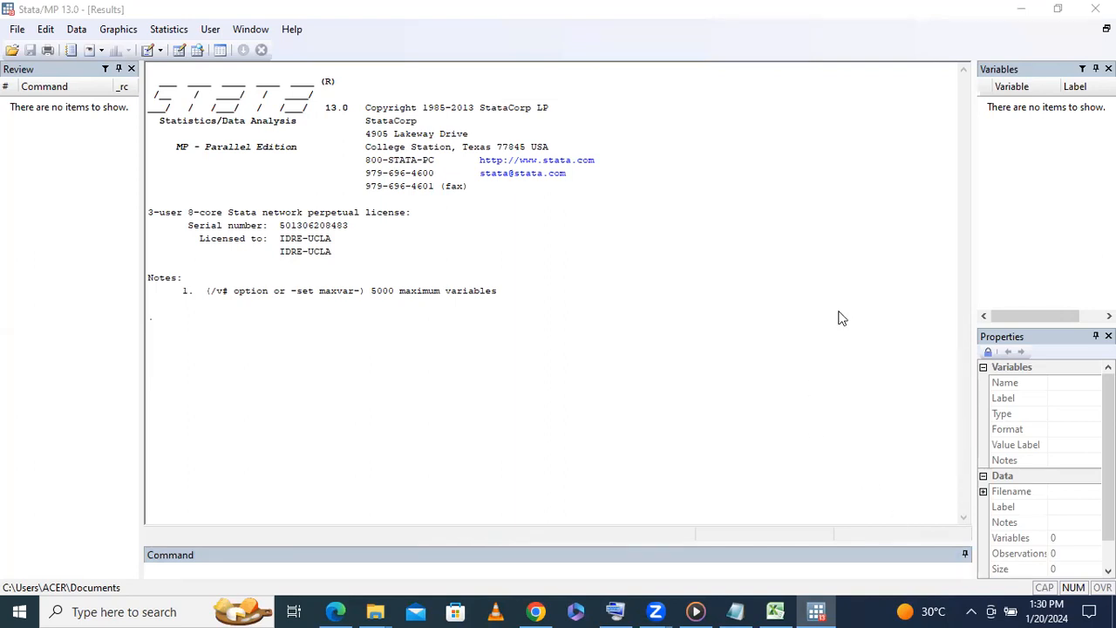
Import the Excel workbook Panel07-15 (1).xlsx from the Institute-Environment folder, using the first row as variable names
left_click(10, 29)
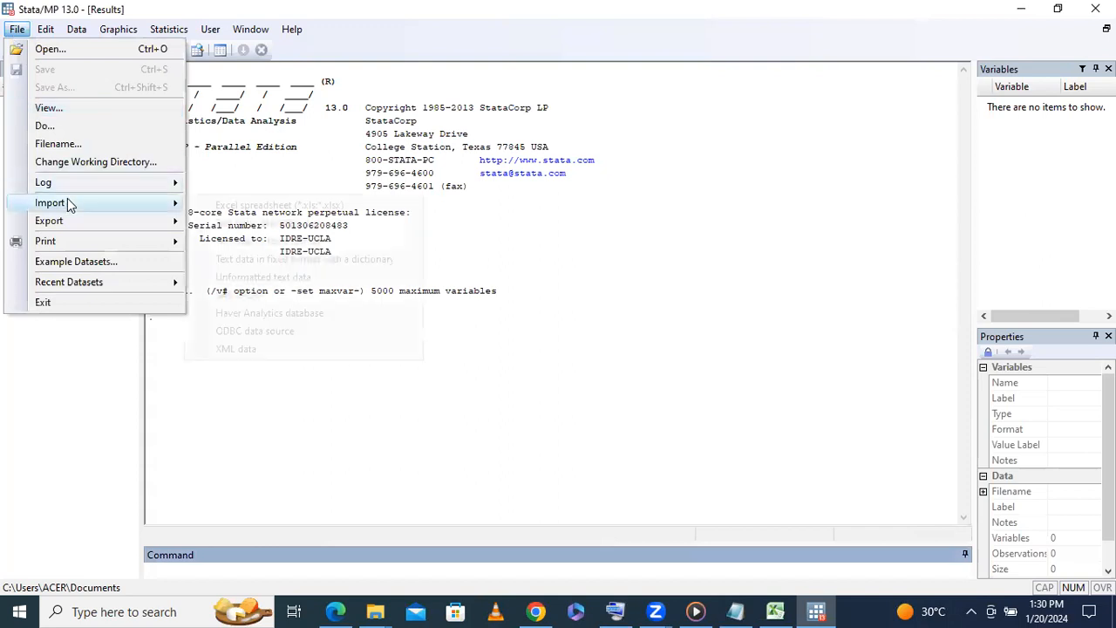
mouse_move(67, 199)
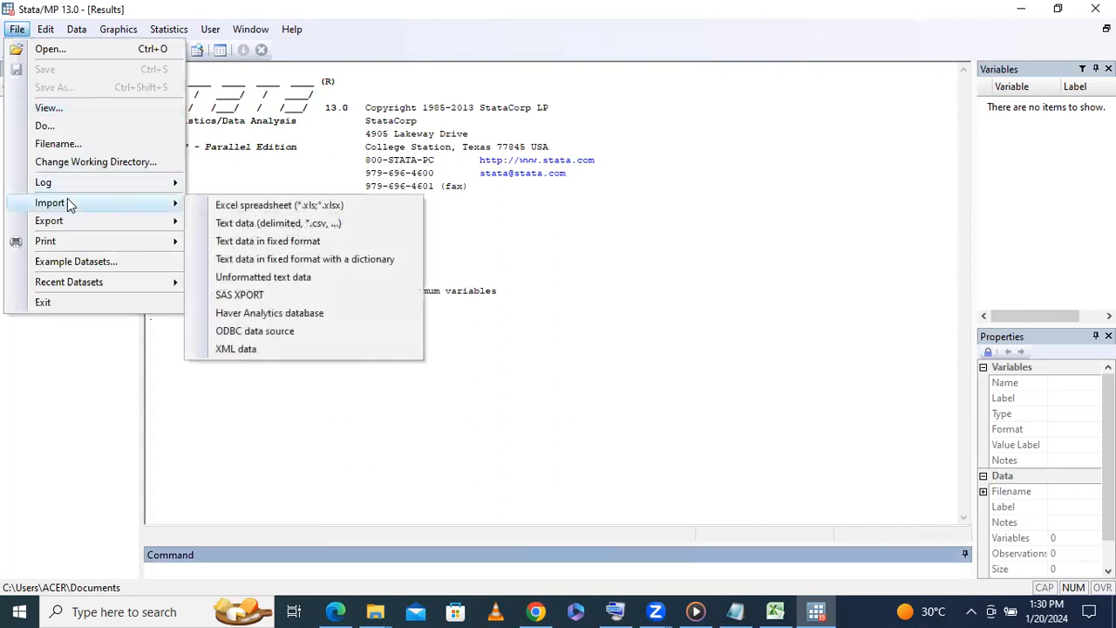
left_click(253, 209)
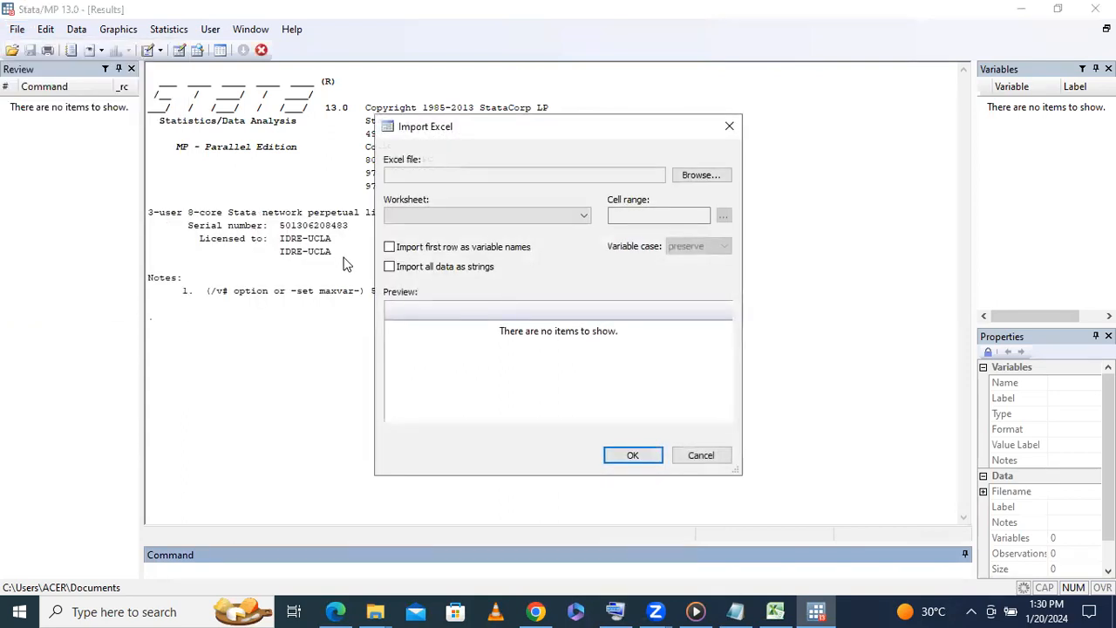
left_click(399, 251)
left_click(703, 175)
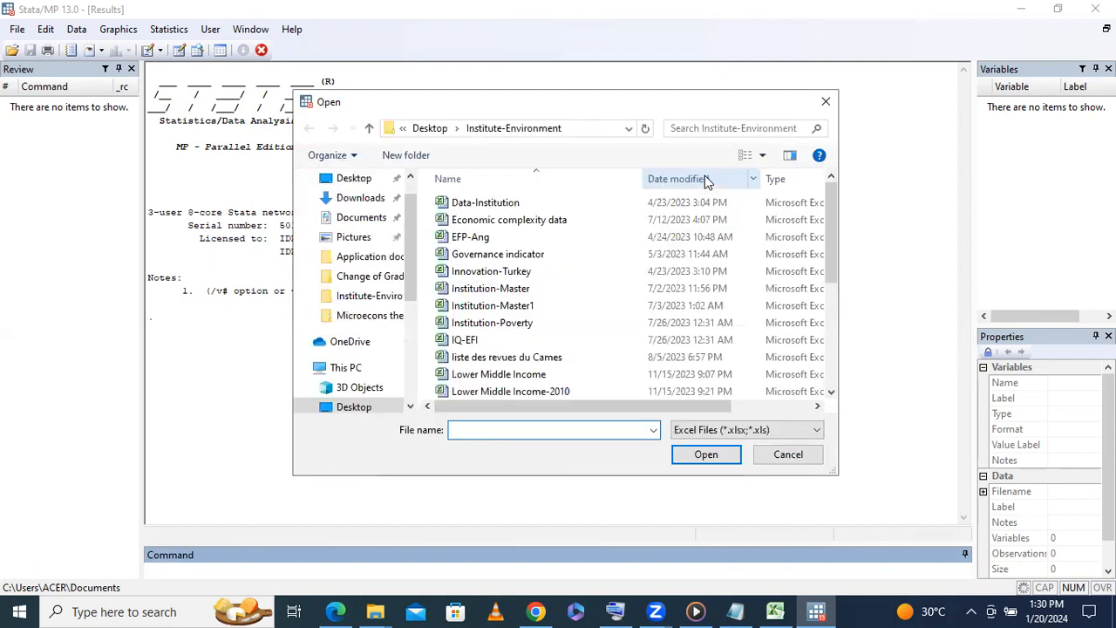
scroll(602, 280, "down", 3)
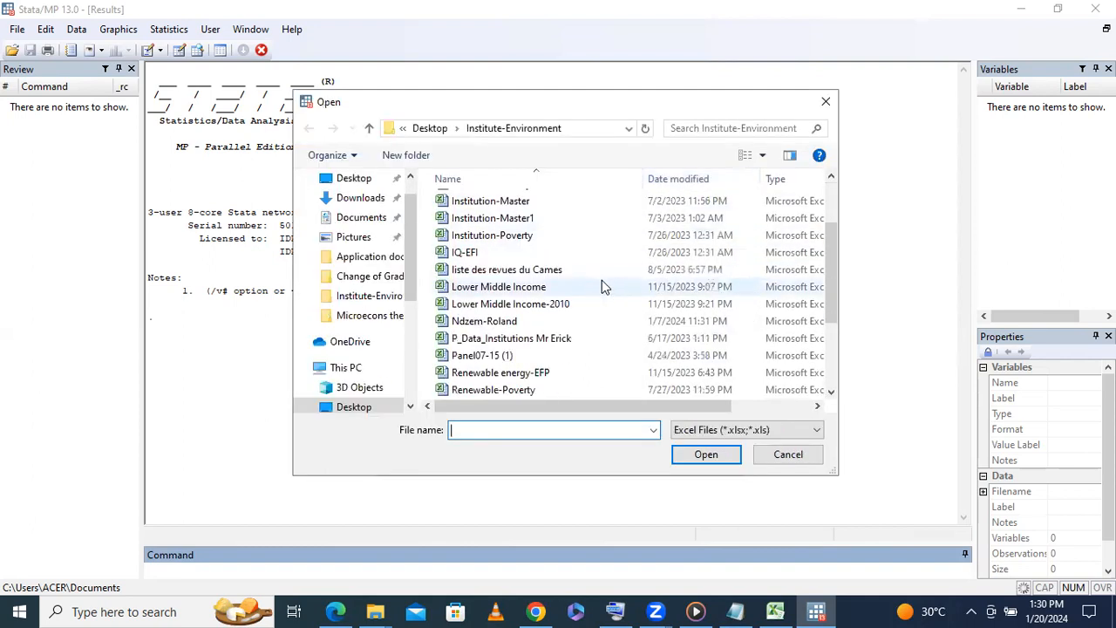
scroll(608, 286, "down", 2)
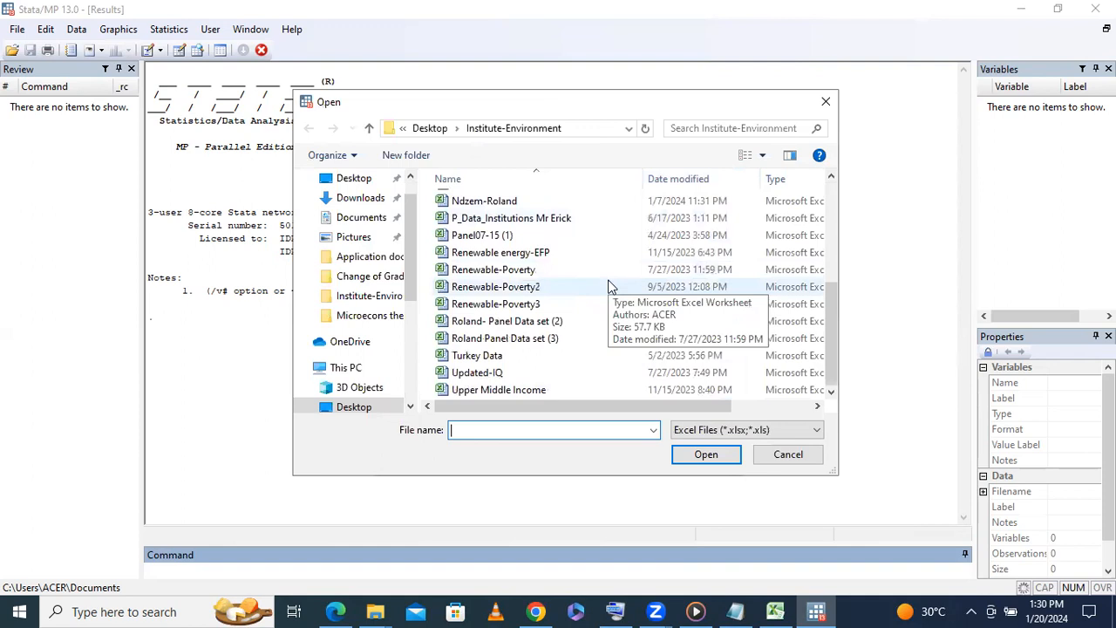
scroll(602, 296, "up", 4)
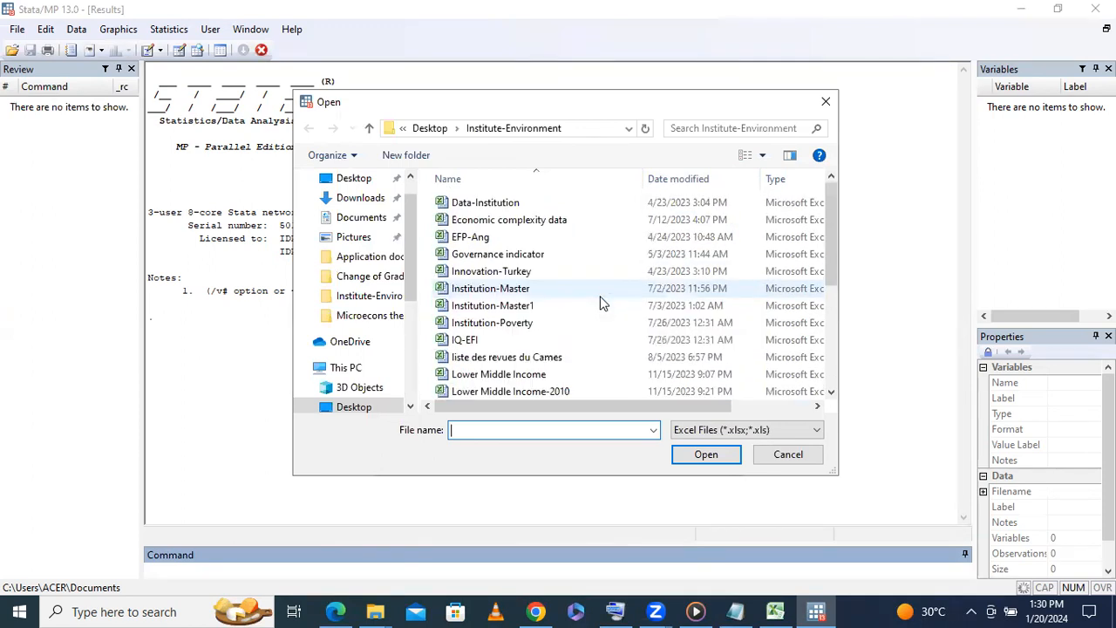
scroll(600, 302, "down", 2)
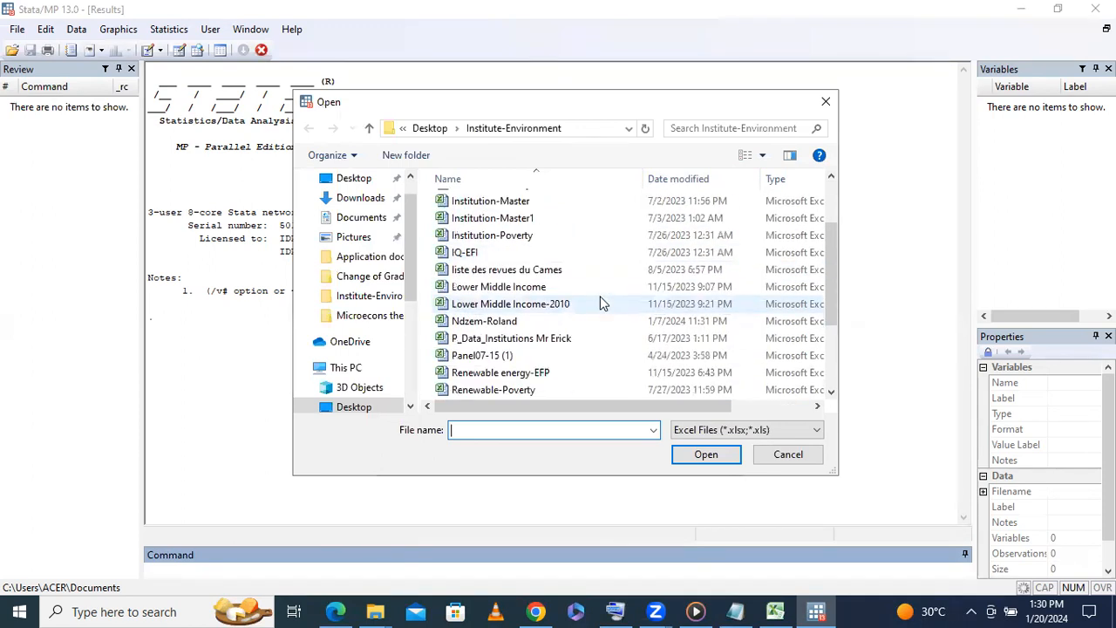
left_click(459, 356)
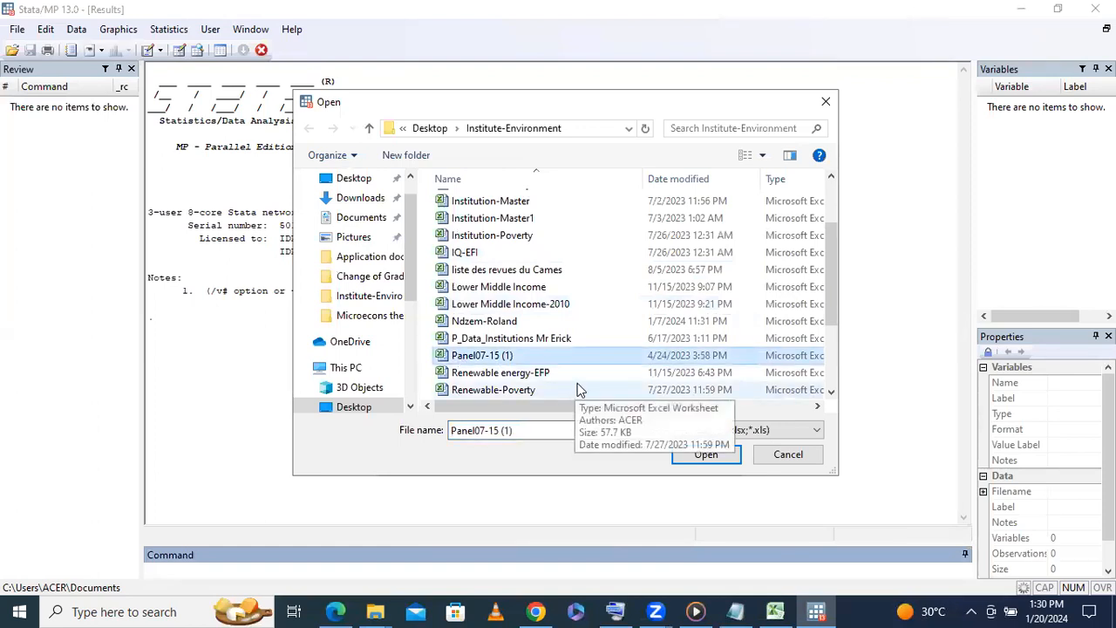
left_click(703, 453)
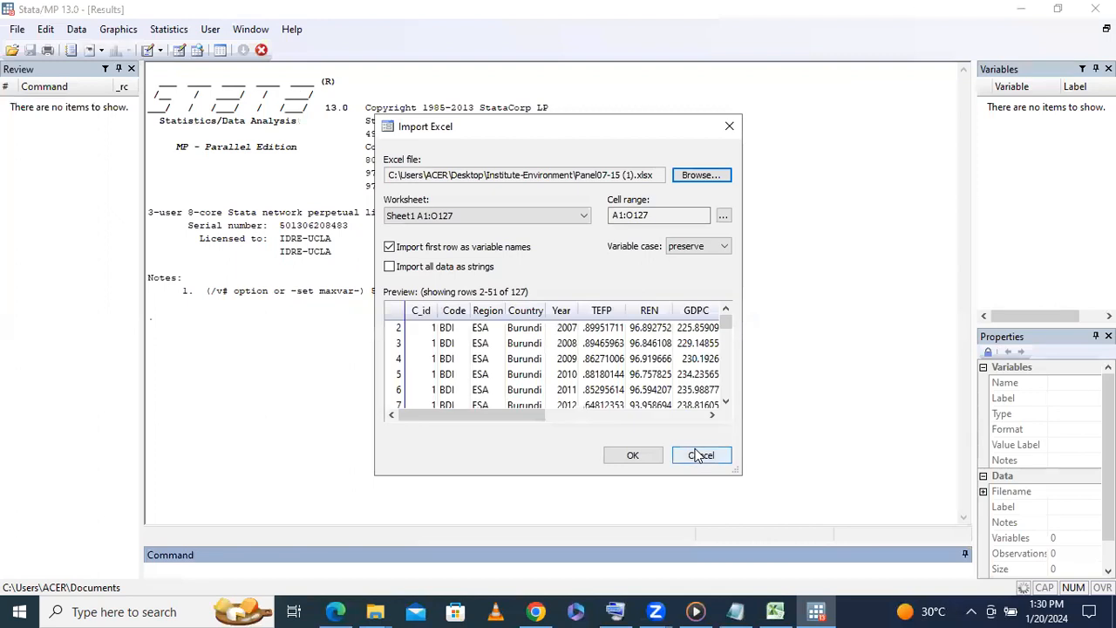
left_click(635, 454)
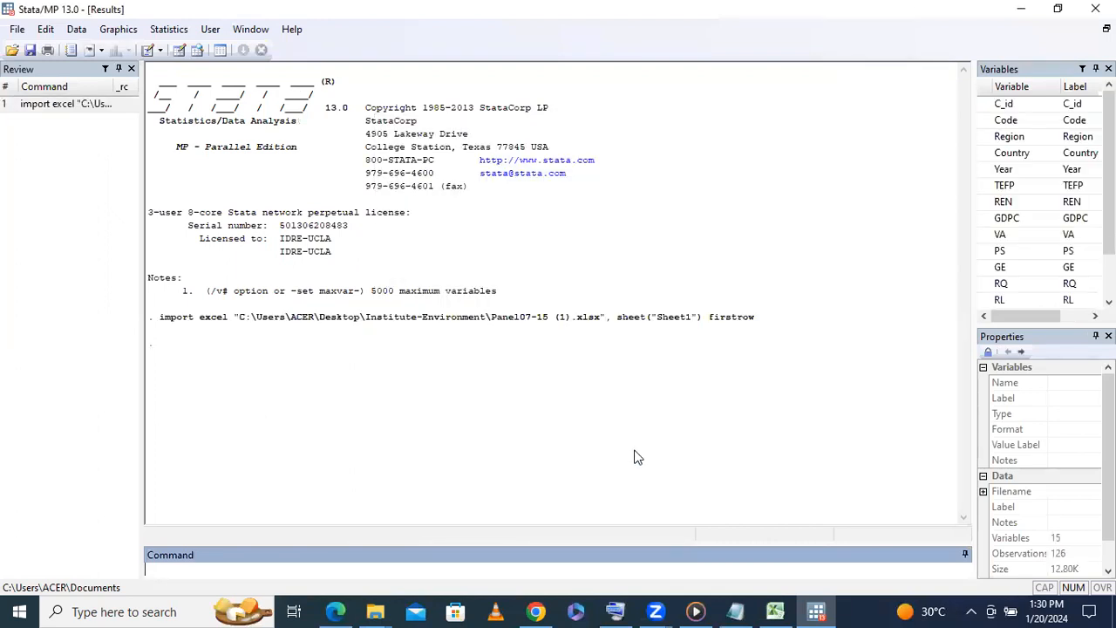
Review the imported variable list and browse the dataset in the Data Editor, closing the editor when done
left_click(562, 42)
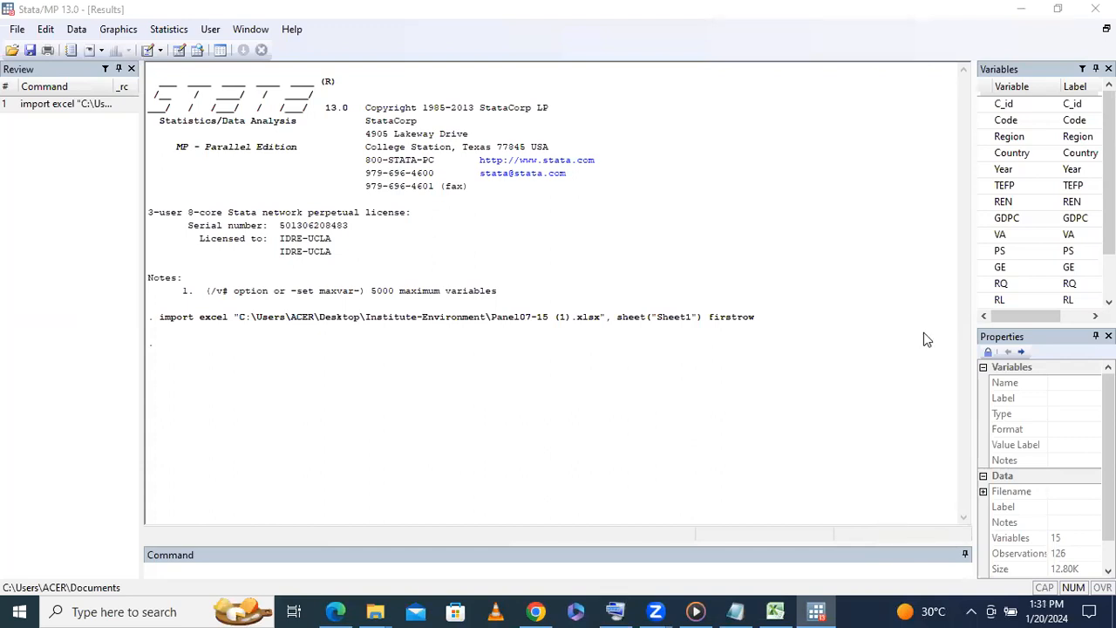
scroll(1025, 122, "down", 1)
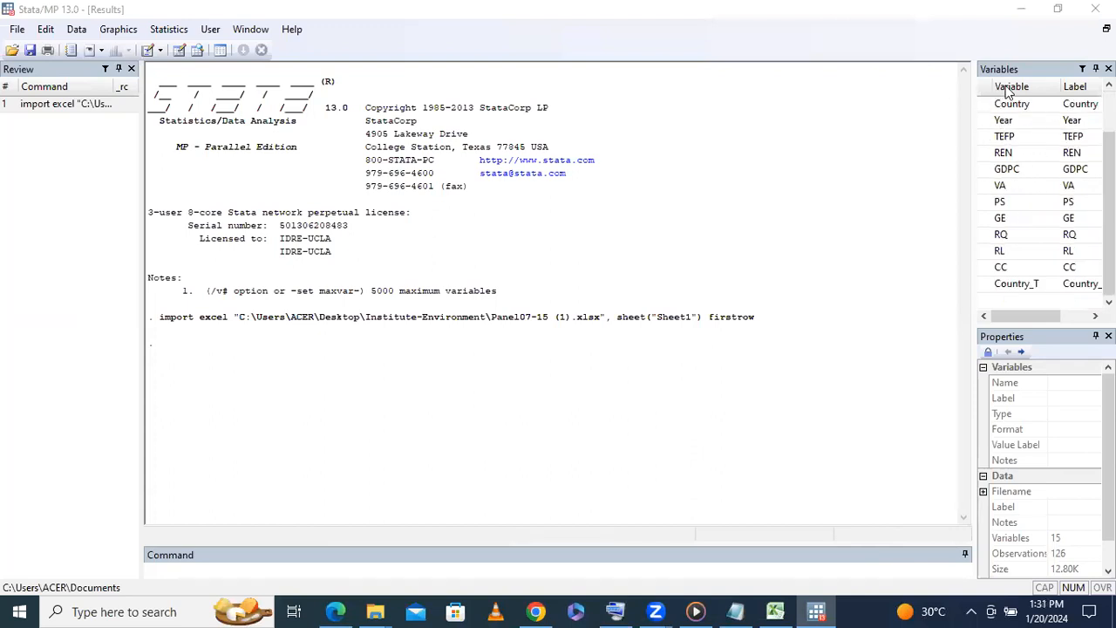
scroll(1081, 252, "up", 1)
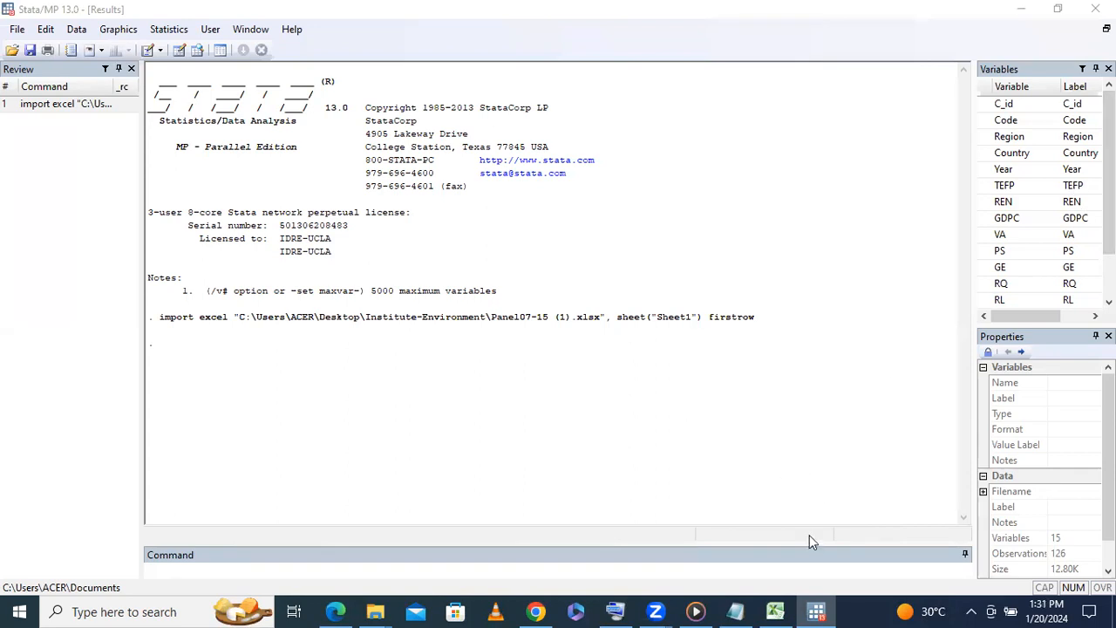
left_click(198, 51)
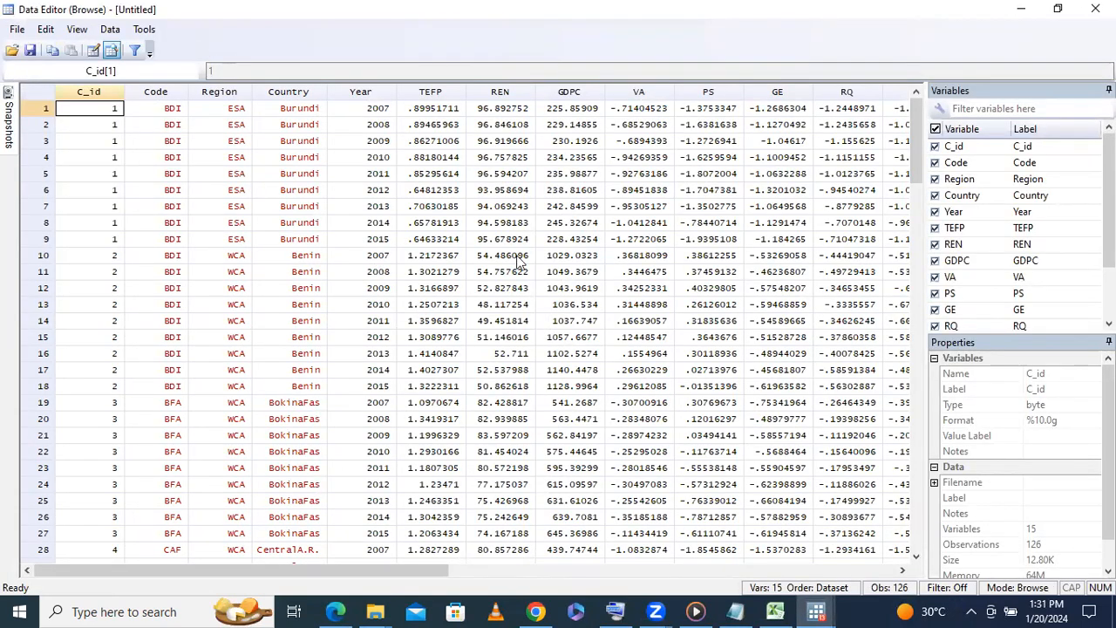
left_click(1095, 8)
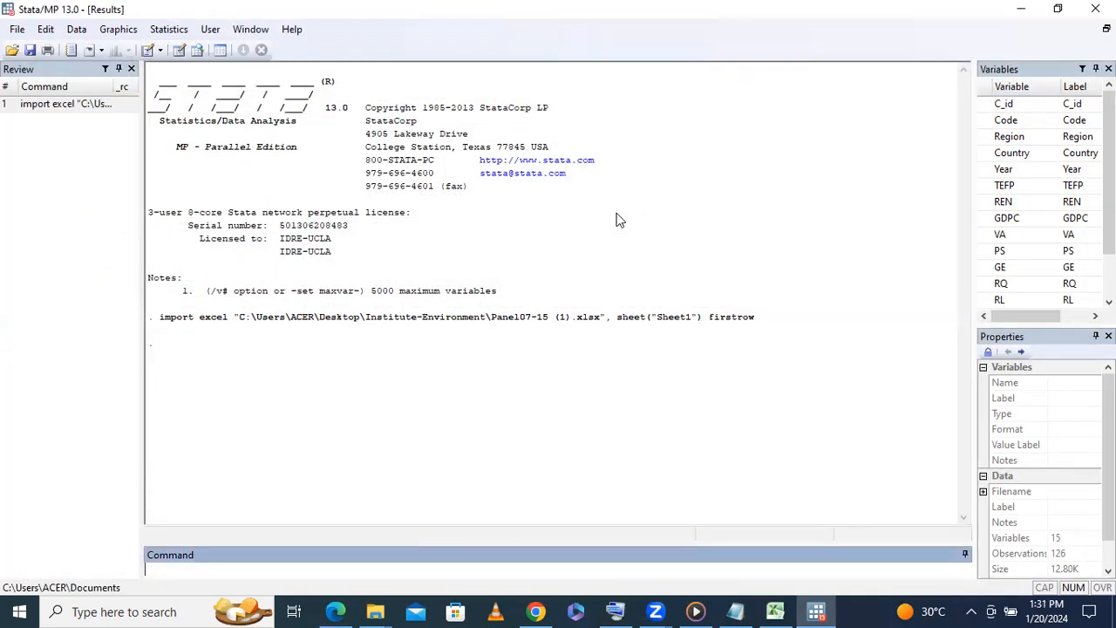
Create a new do-file and paste in the xtset, xtsum, sum and corr commands from the Dofile-environmentpov22 Notepad file
left_click(147, 51)
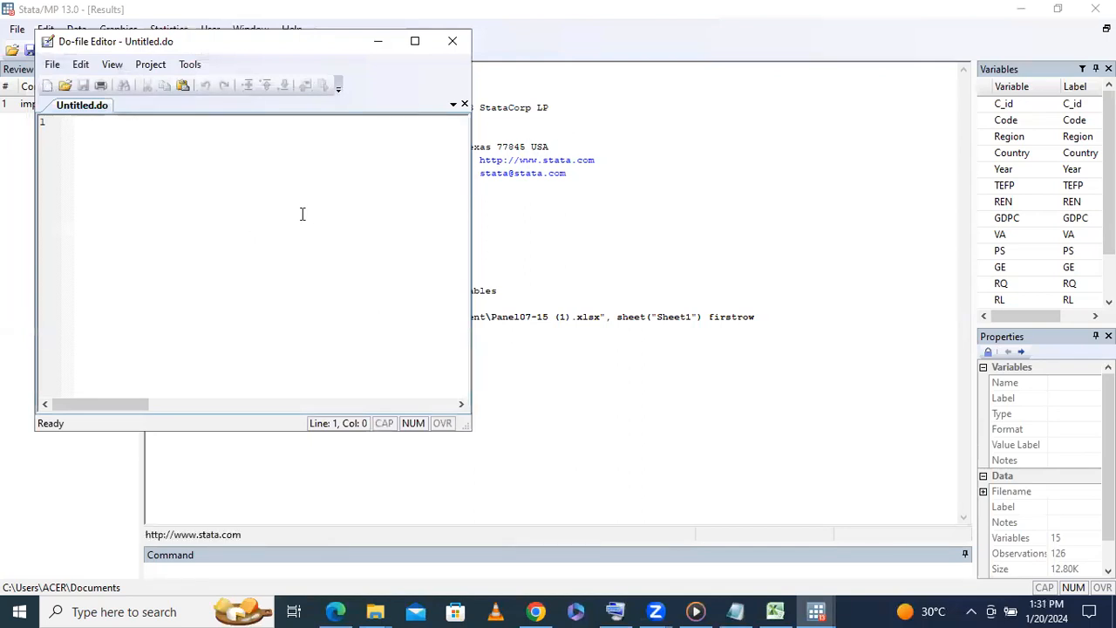
left_click(559, 28)
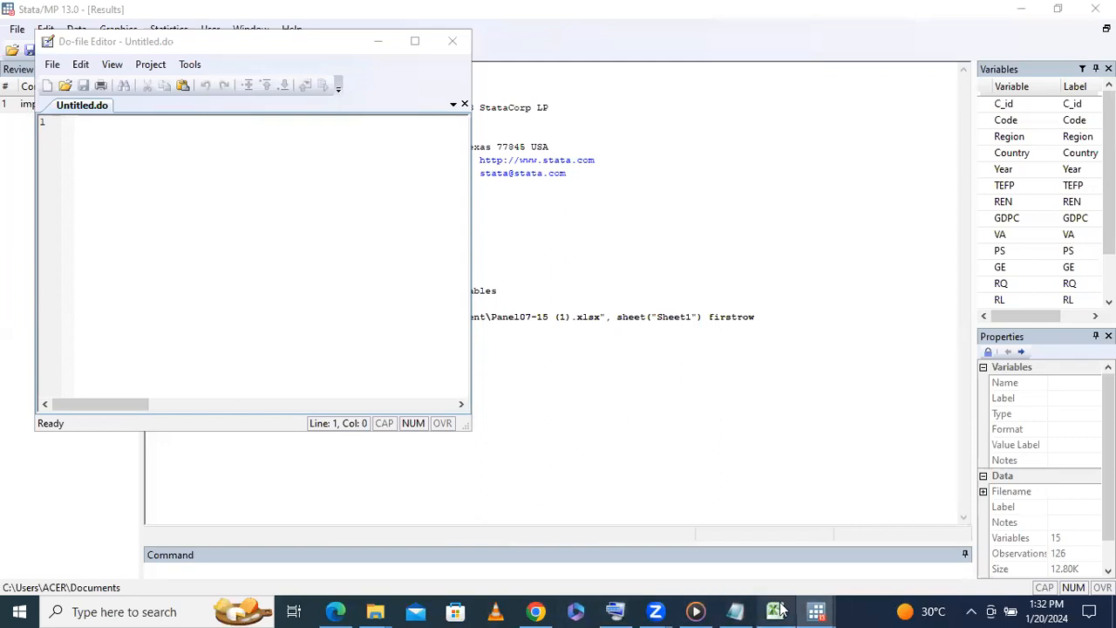
mouse_move(735, 611)
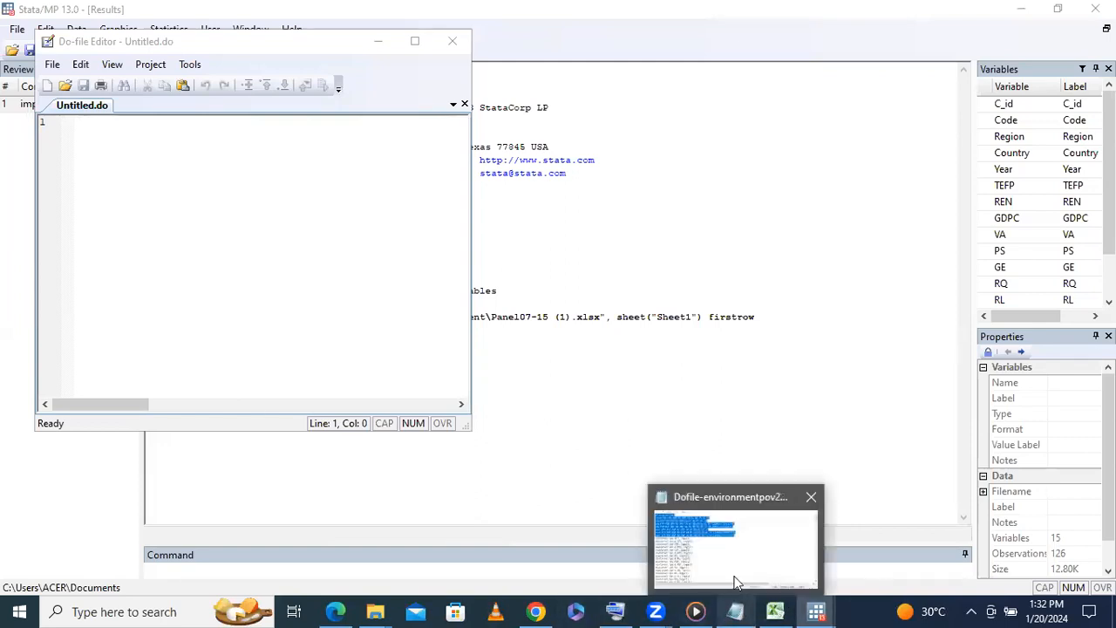
left_click(735, 569)
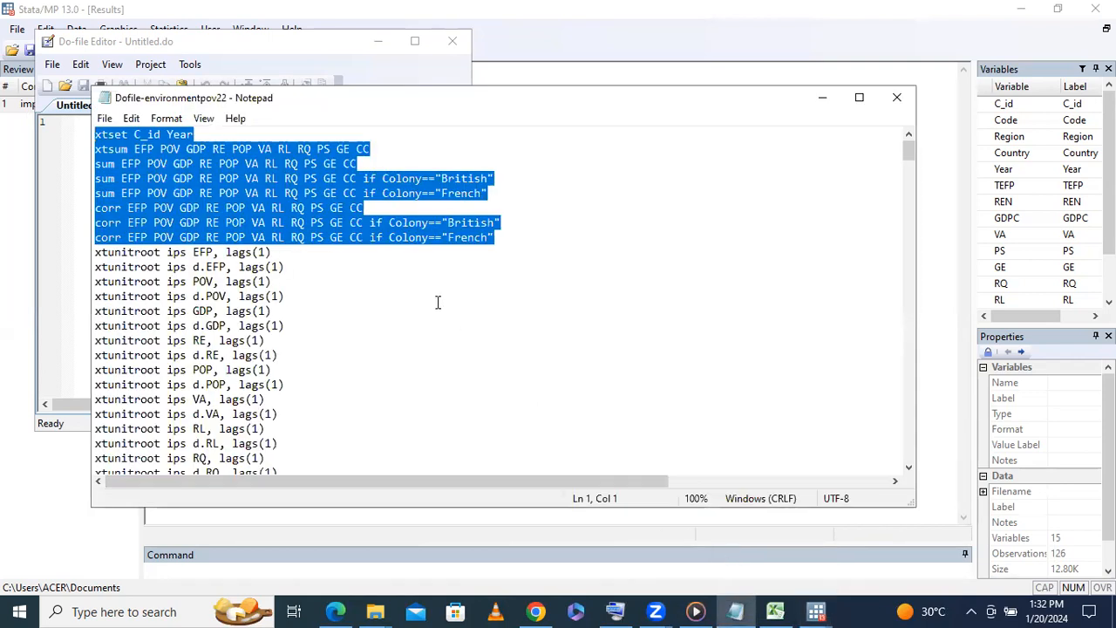
left_click(74, 276)
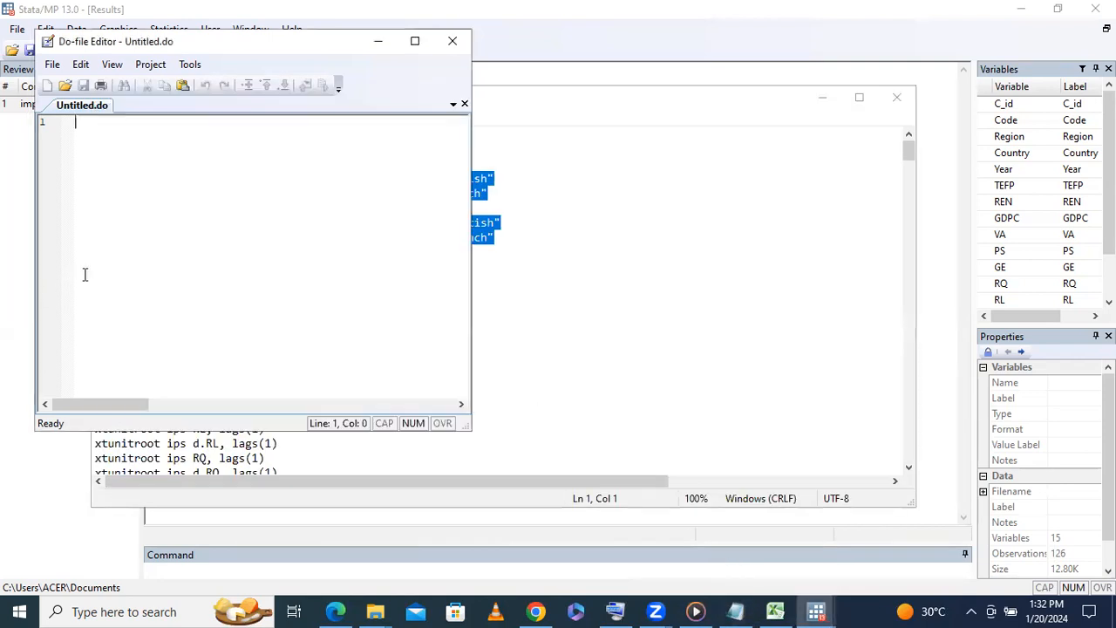
key("ctrl+v")
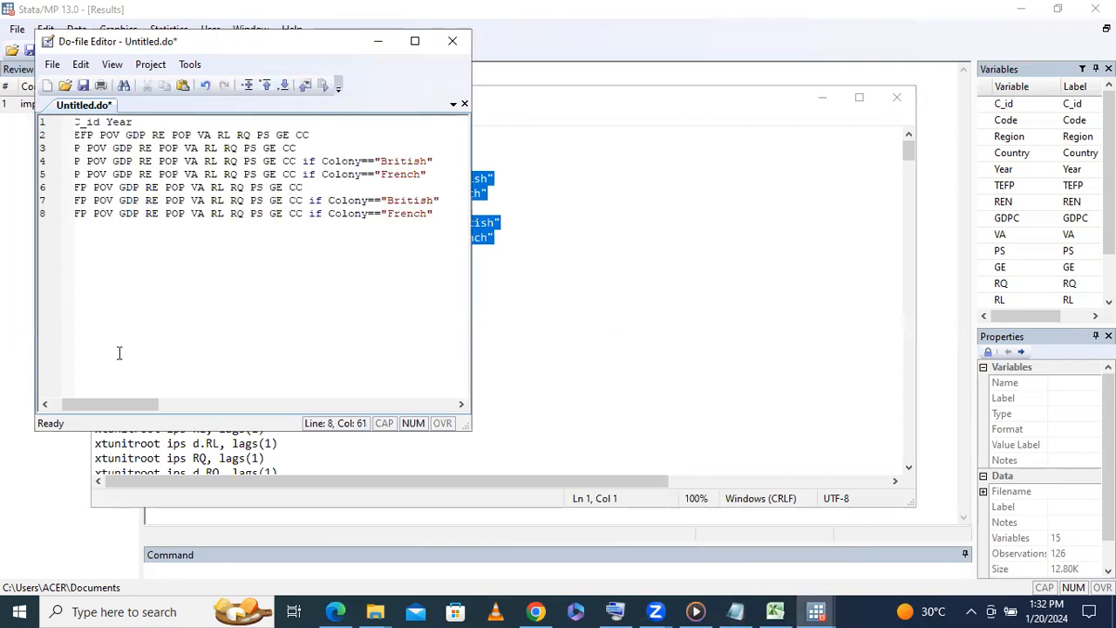
left_click_drag(145, 410, 23, 398)
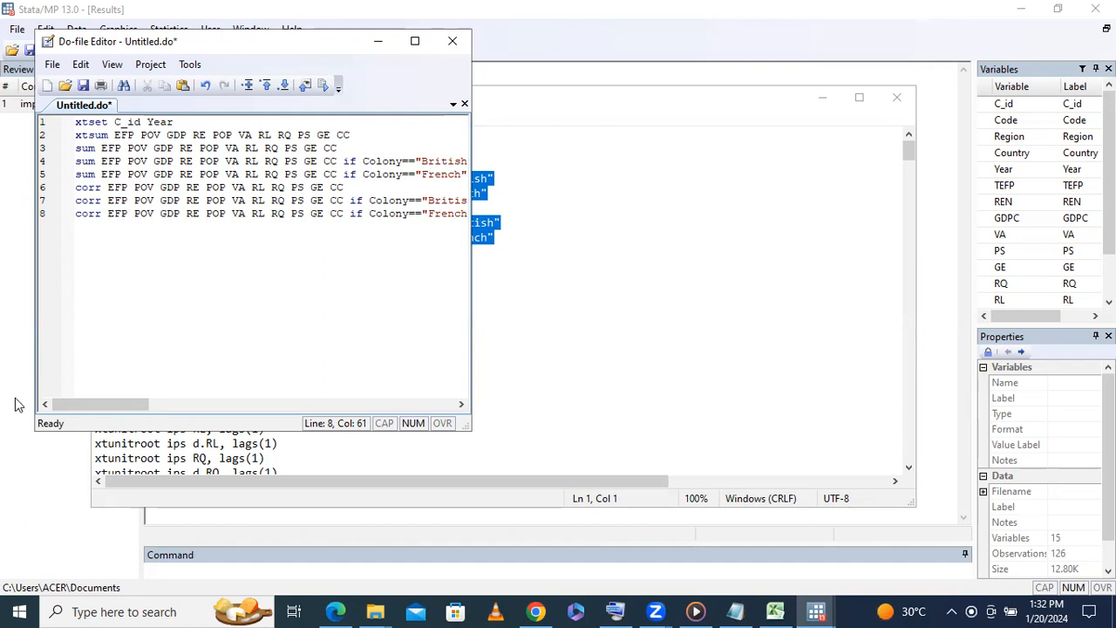
Run only the line "xtset C_id Year" to declare the panel structure, and bring its output into view
left_click(178, 122)
left_click_drag(177, 122, 61, 128)
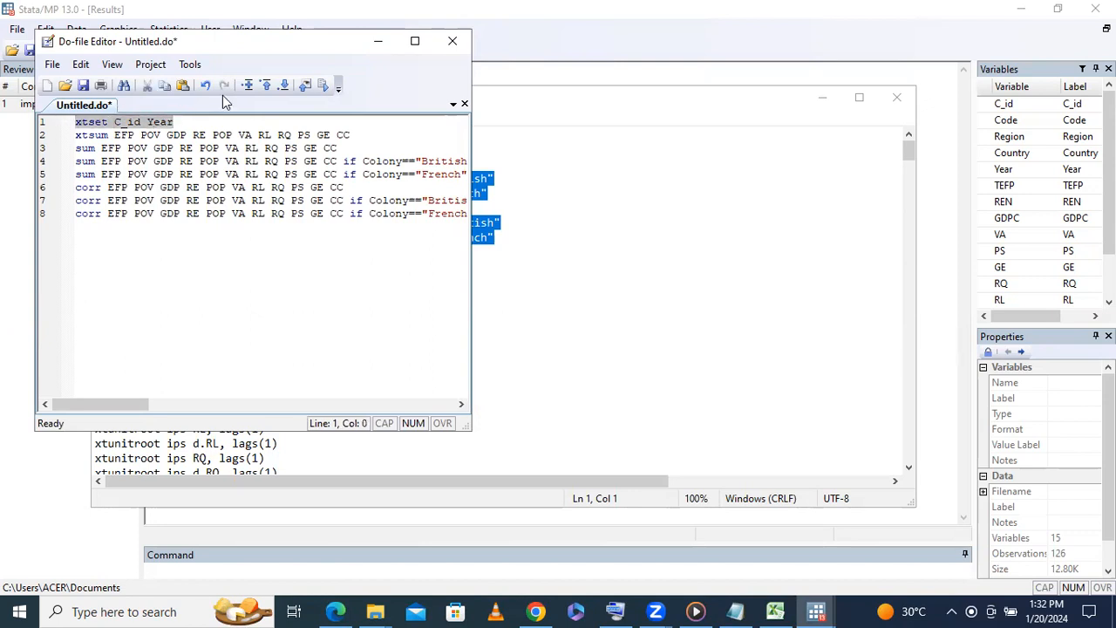
left_click(325, 87)
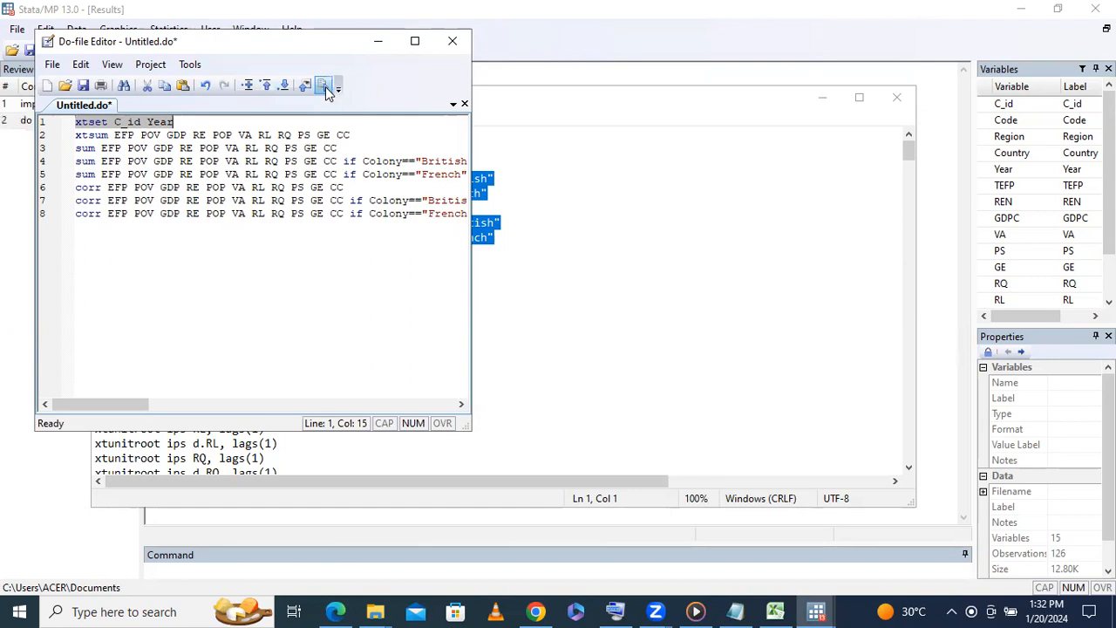
left_click(425, 534)
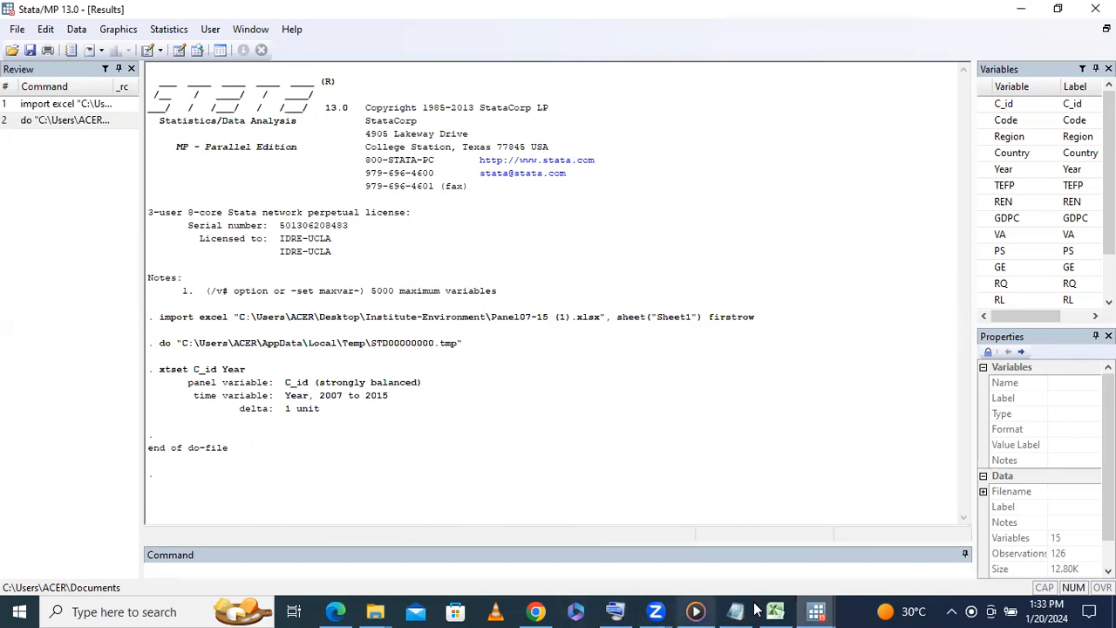
Return to the do-file and try to run only the line "sum EFP POV GDP RE POP VA RL RQ PS GE CC"
mouse_move(821, 608)
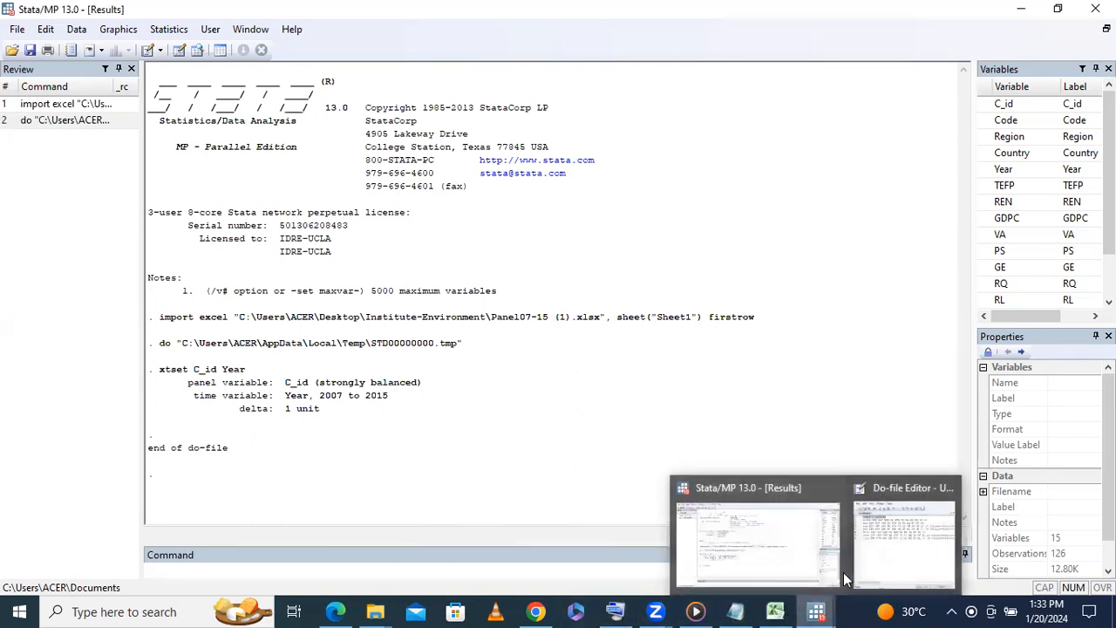
left_click(883, 549)
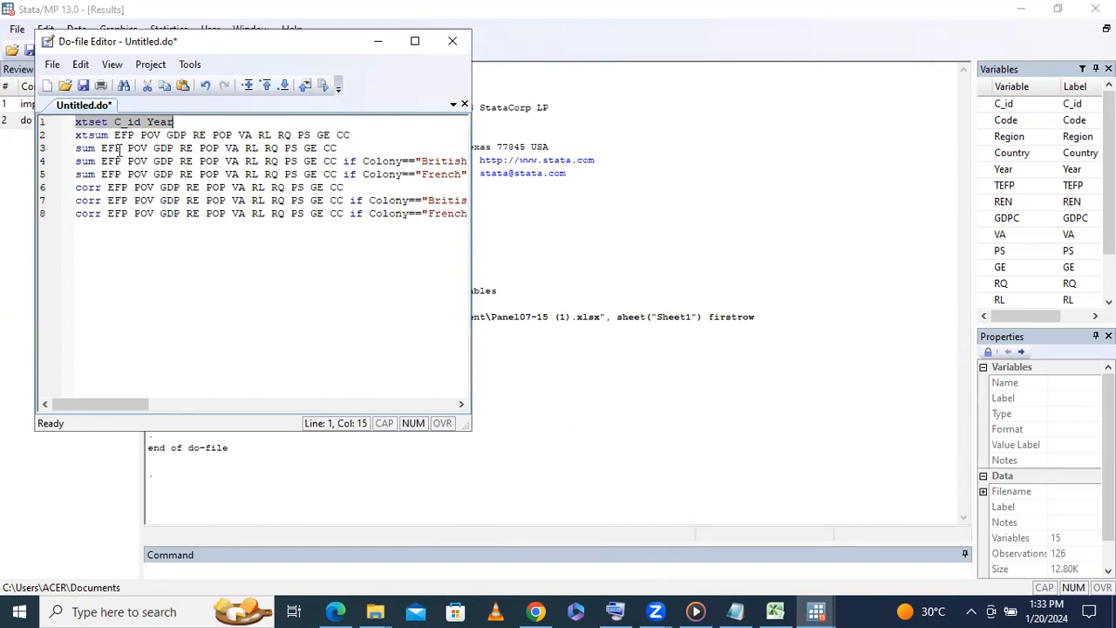
left_click(352, 148)
left_click_drag(329, 148, 42, 155)
left_click(323, 84)
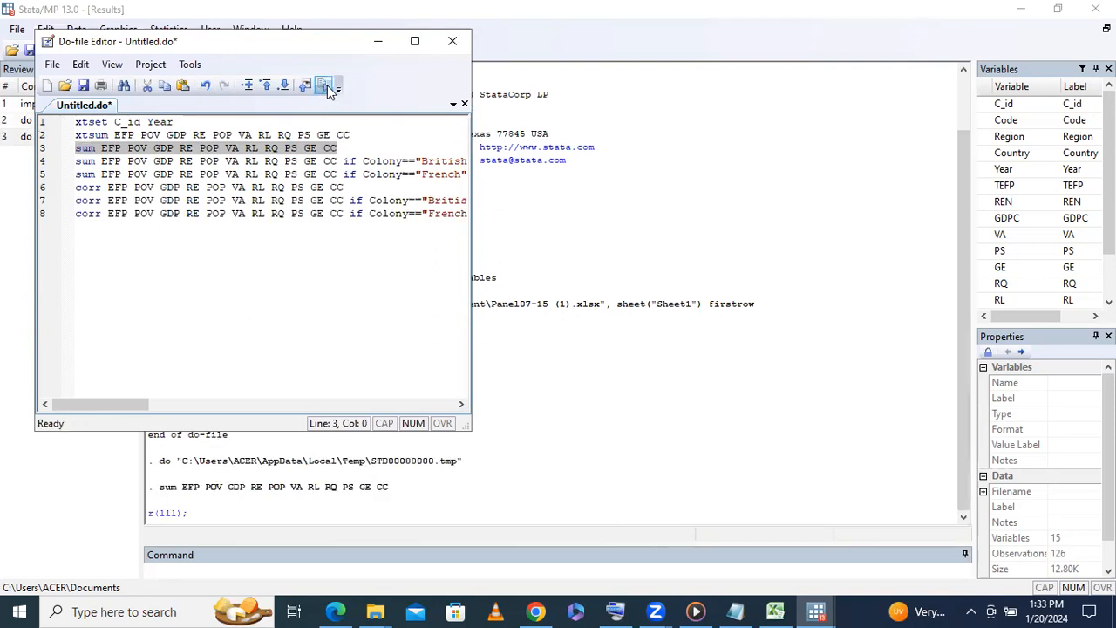
Check the output of the sum run and change EFP to TEFP in line 3 of the do-file
left_click(623, 340)
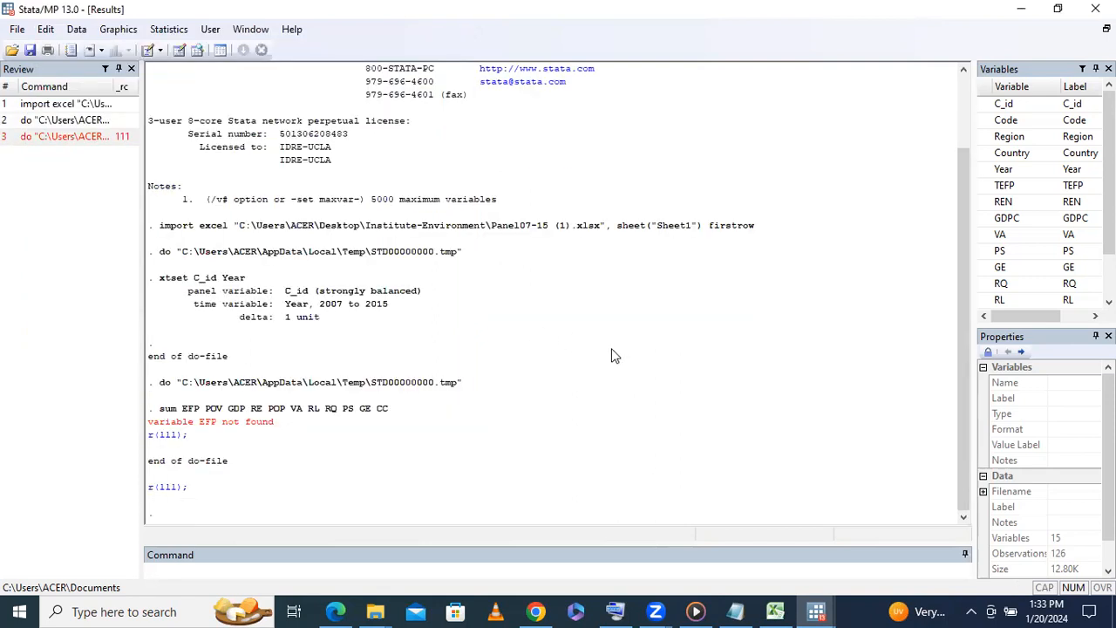
scroll(1069, 252, "down", 1)
scroll(1069, 251, "up", 1)
mouse_move(816, 611)
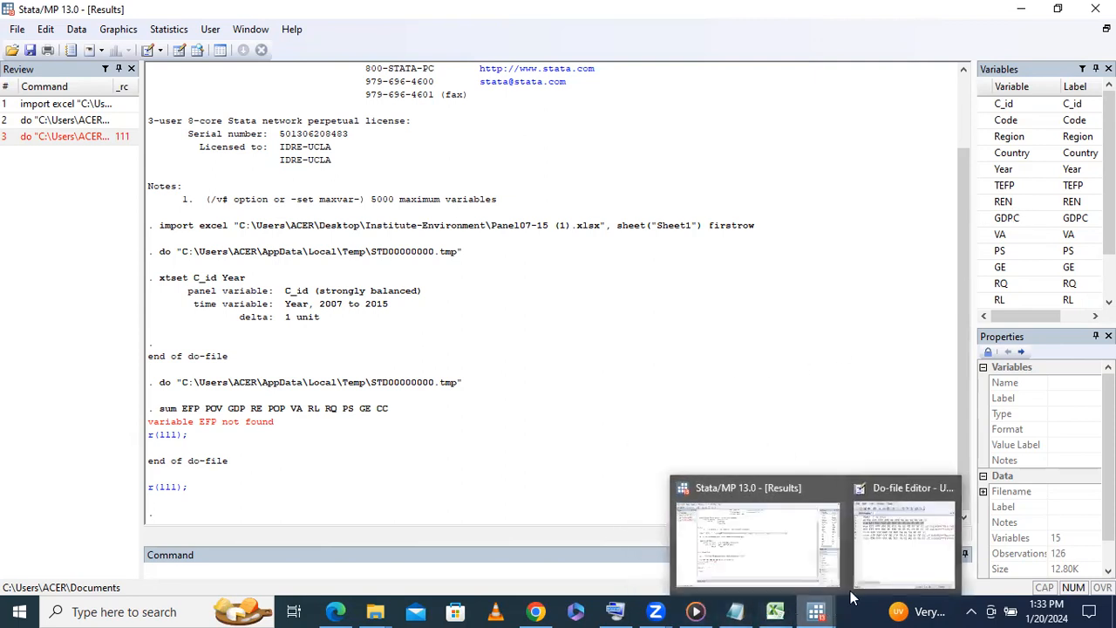
left_click(912, 551)
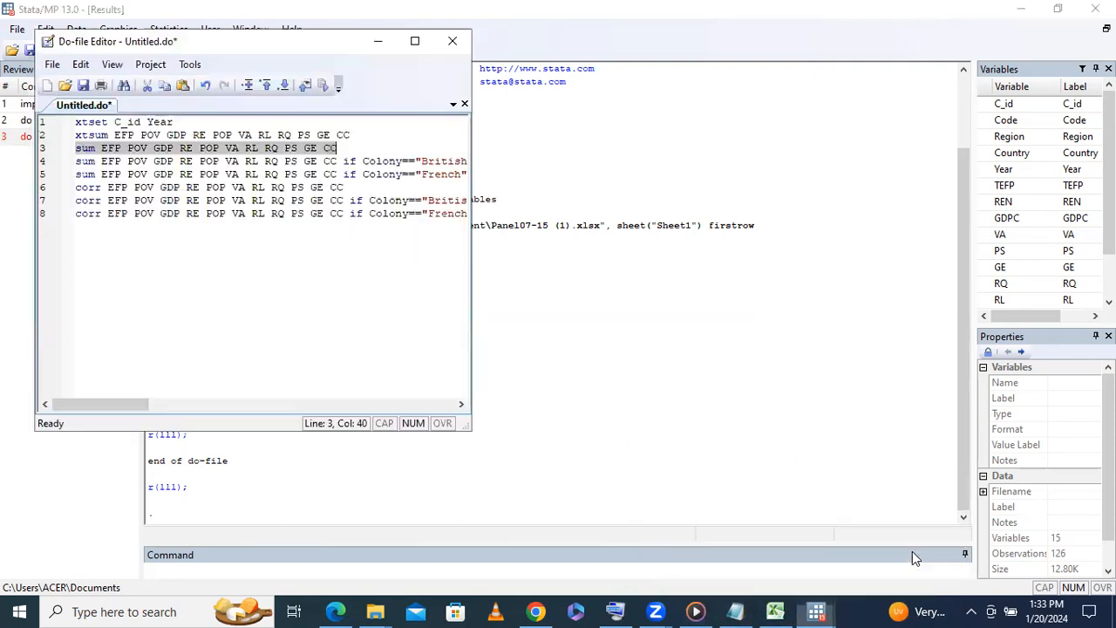
left_click(103, 148)
type("T")
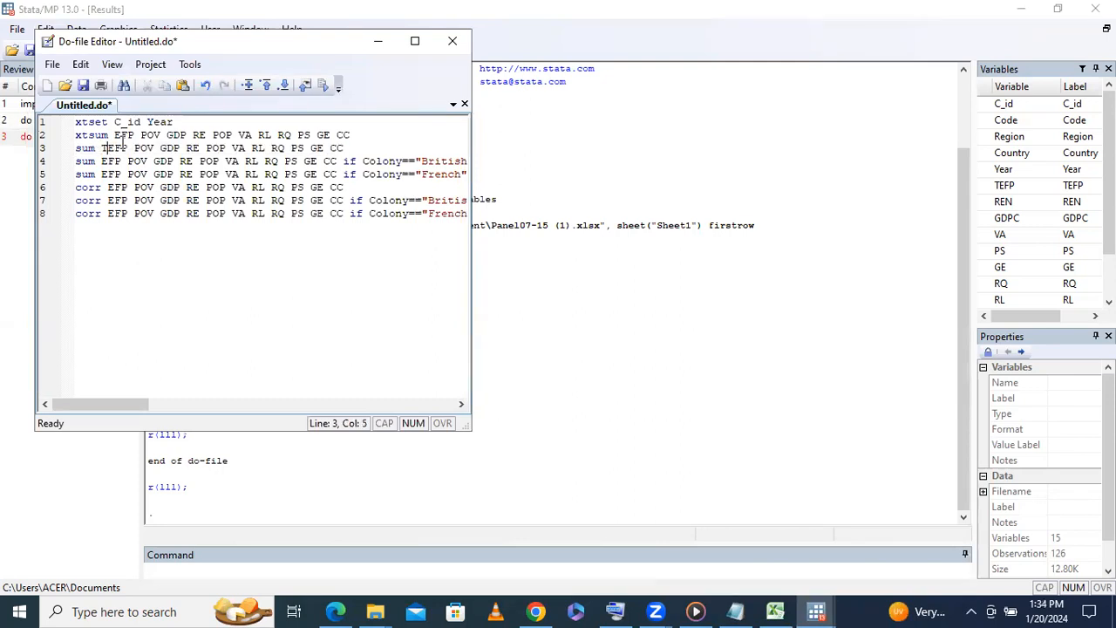
Try to run only the line "sum TEFP POV GDP RE POP VA RL RQ PS GE CC" and compare its output with the variable list
left_click(352, 147)
left_click_drag(353, 147, 75, 147)
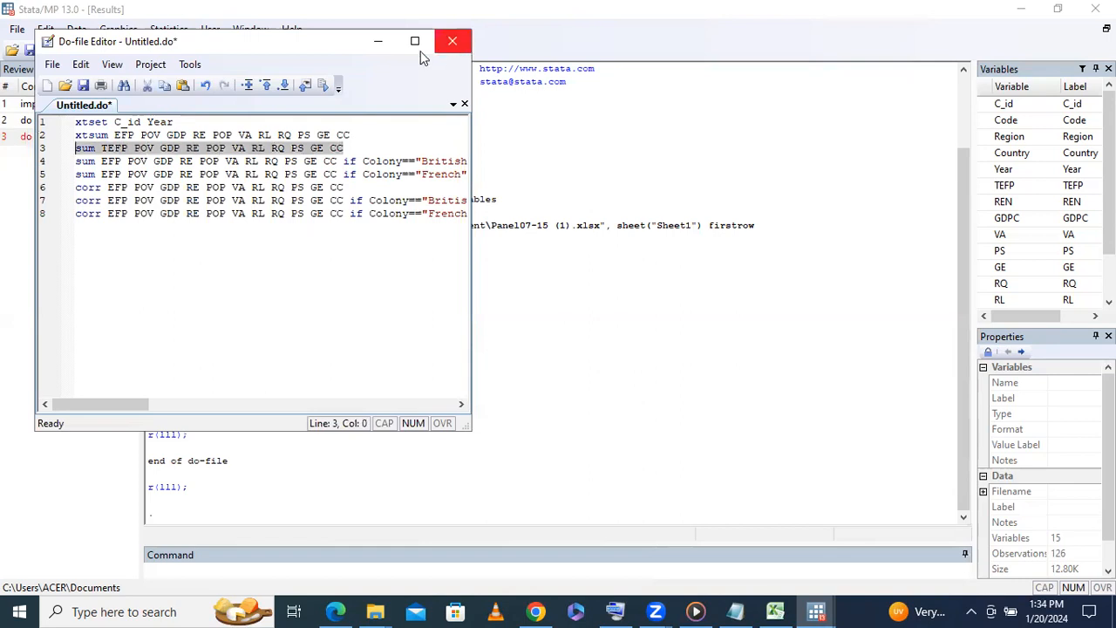
left_click(332, 88)
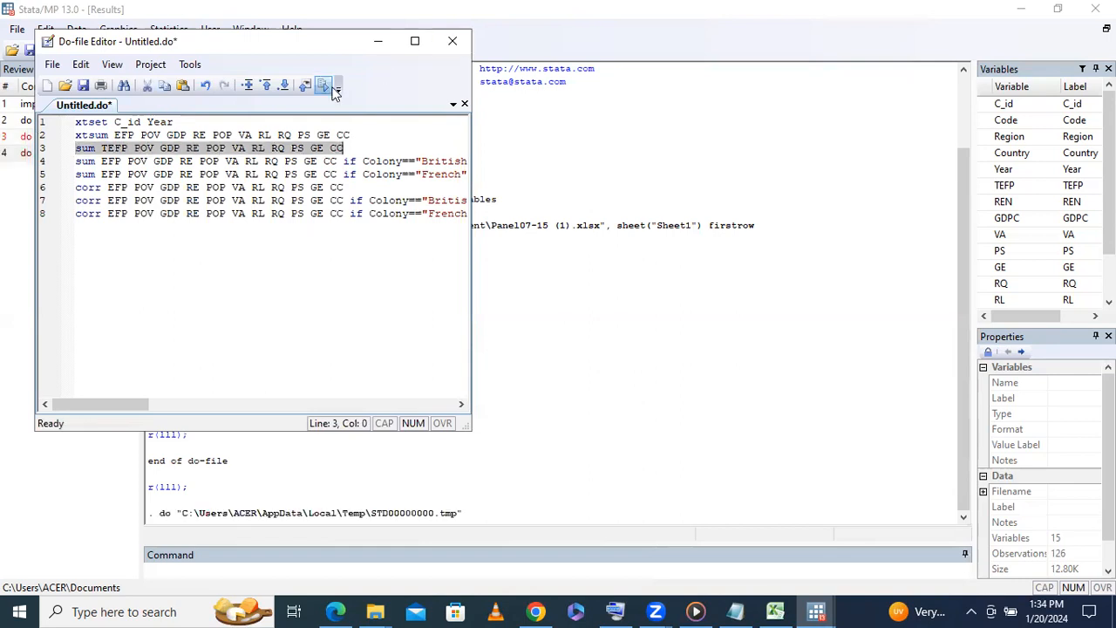
left_click(697, 329)
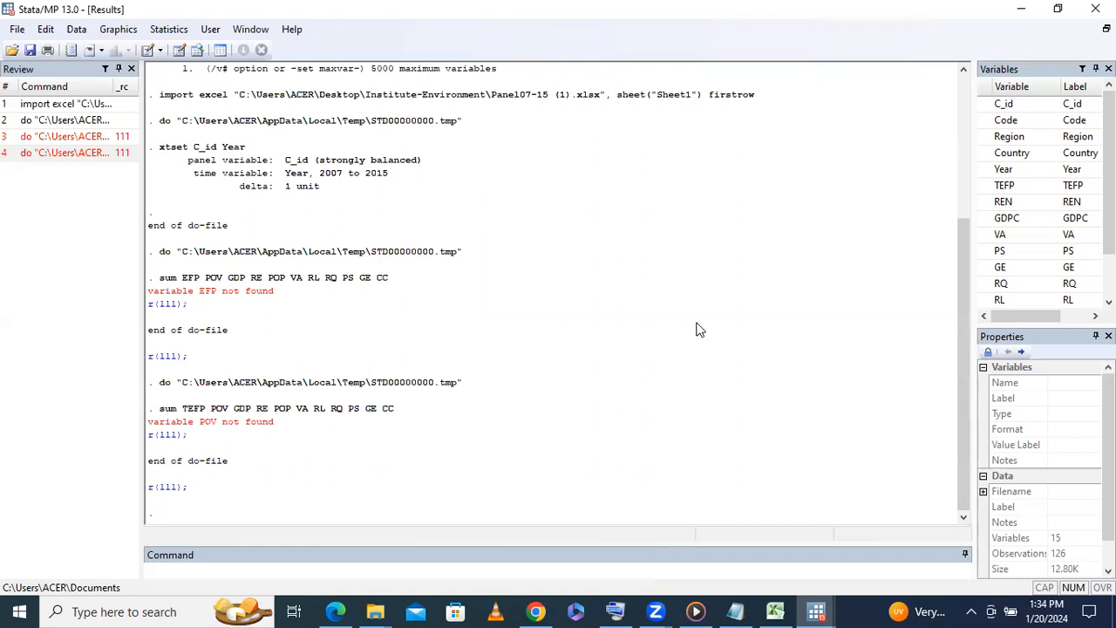
scroll(1038, 230, "down", 1)
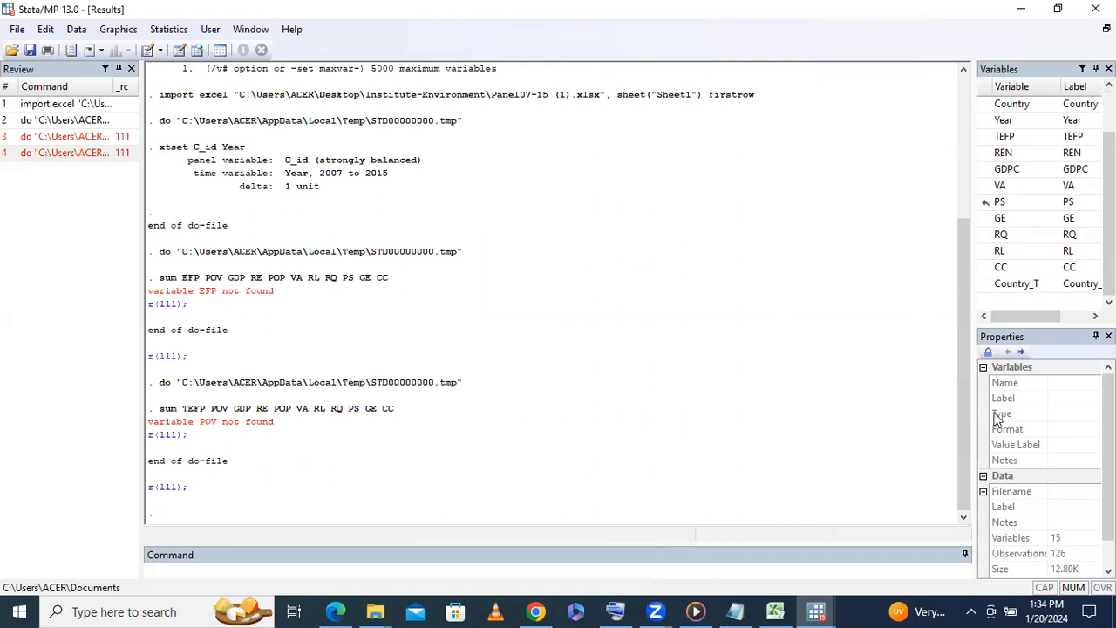
Return to the do-file and remove POV from the sum command in line 3
mouse_move(817, 611)
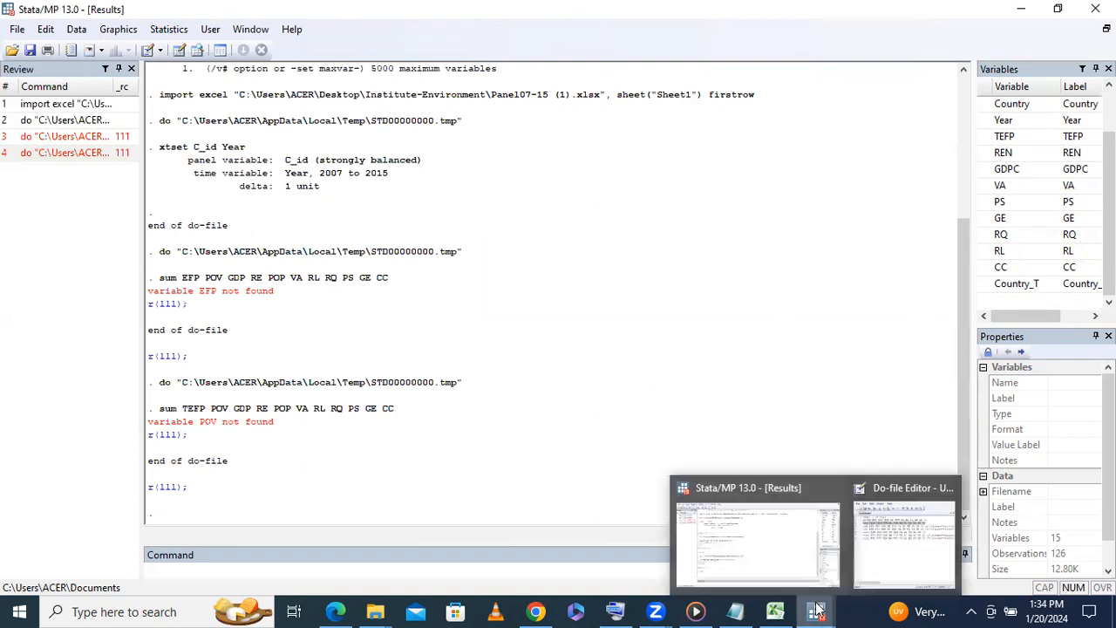
left_click(903, 528)
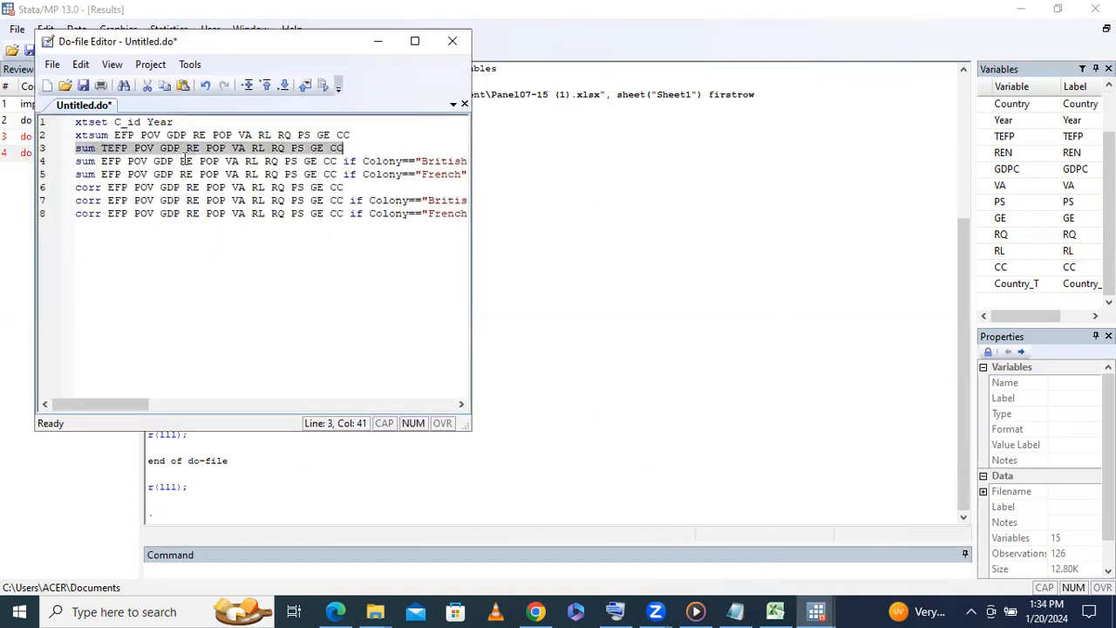
left_click(160, 149)
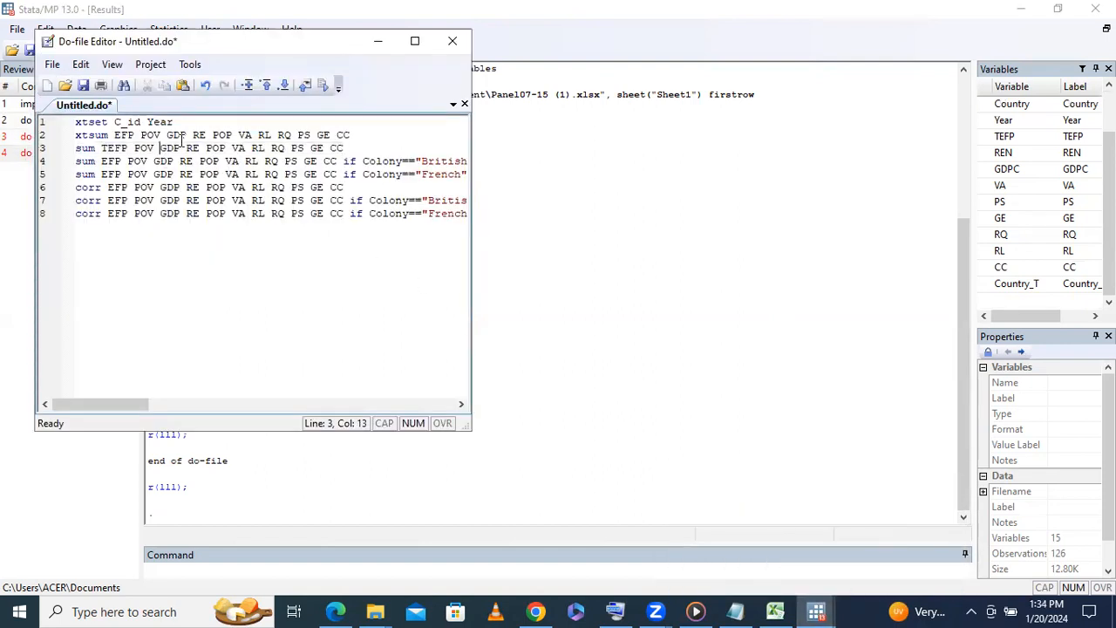
key("BackSpace")
key("BackSpace")
key("BackSpace")
key("BackSpace")
key("BackSpace")
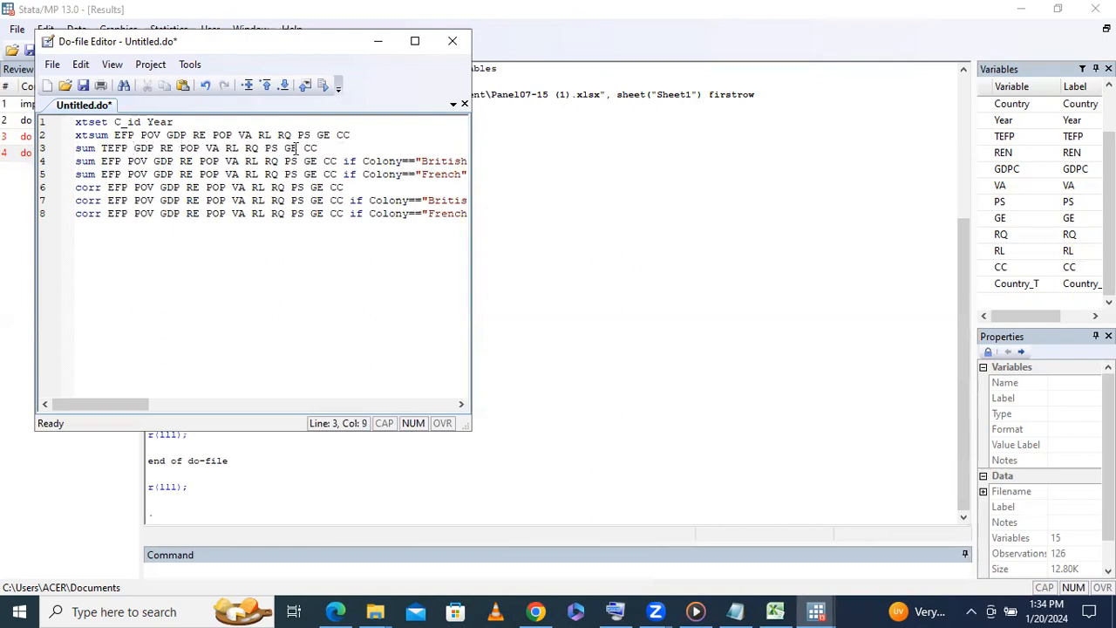
Try to run only the line "sum TEFP GDP RE POP VA RL RQ PS GE CC" and check its output against the variable list
left_click_drag(321, 149, 73, 150)
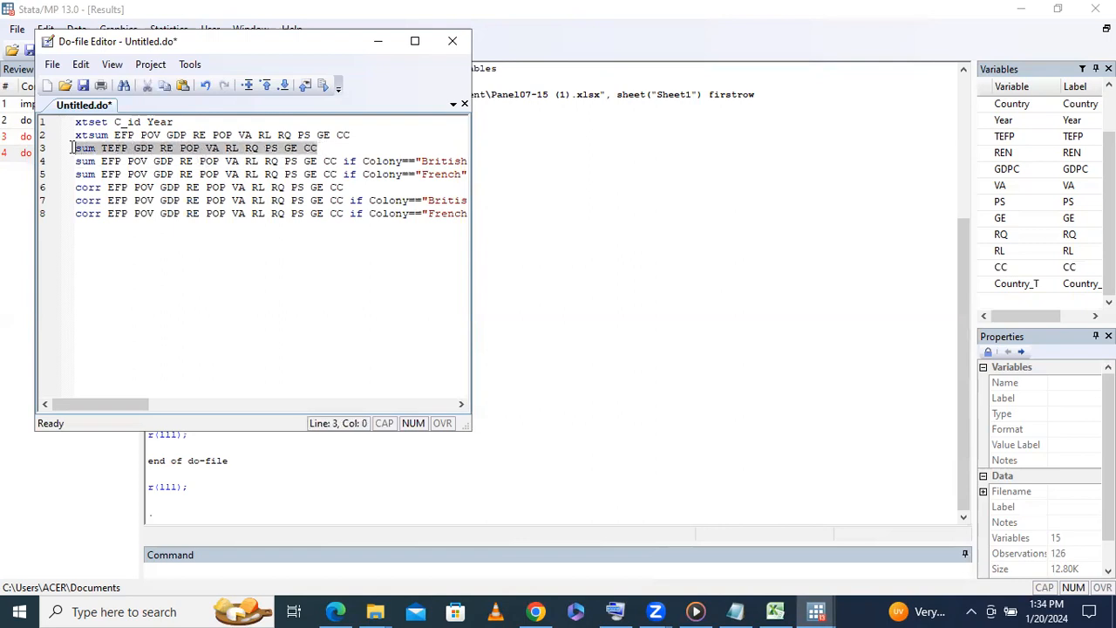
left_click(323, 83)
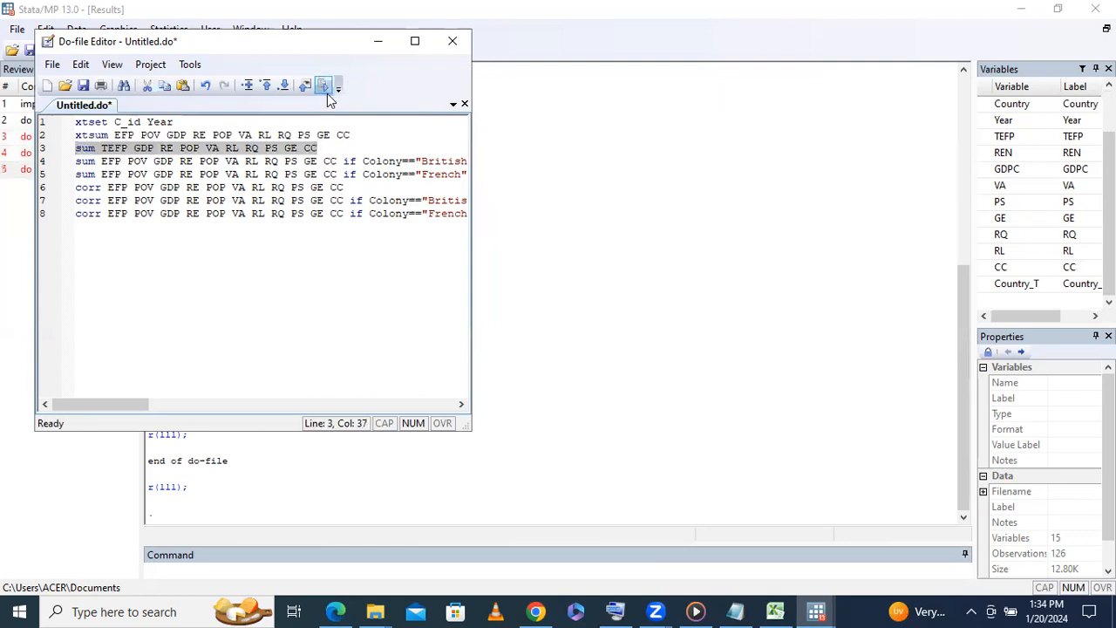
left_click(637, 428)
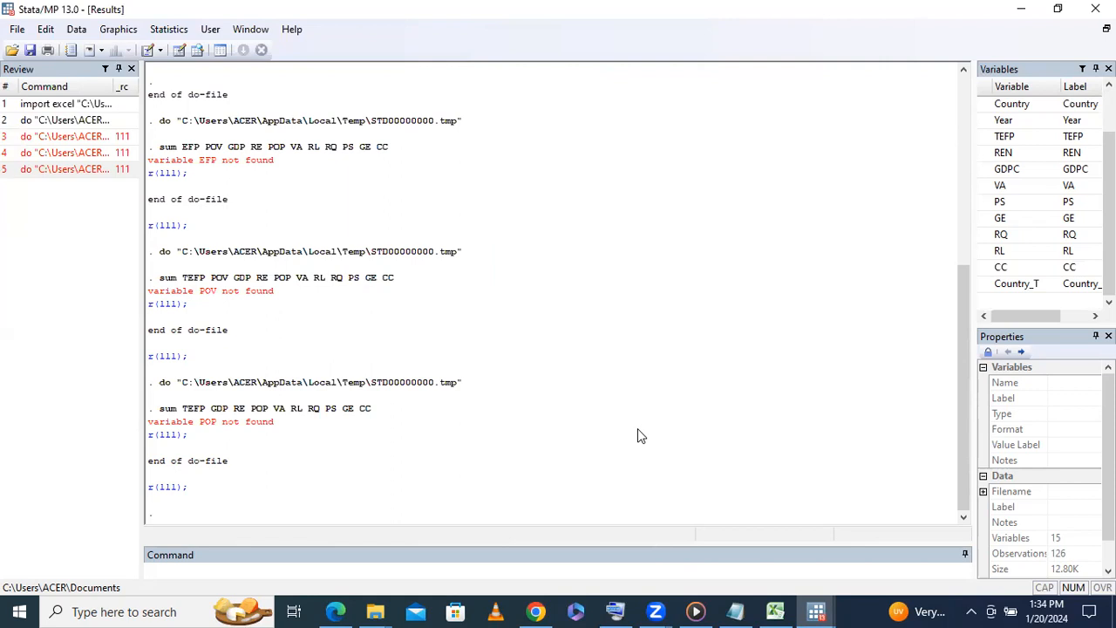
scroll(1043, 239, "up", 1)
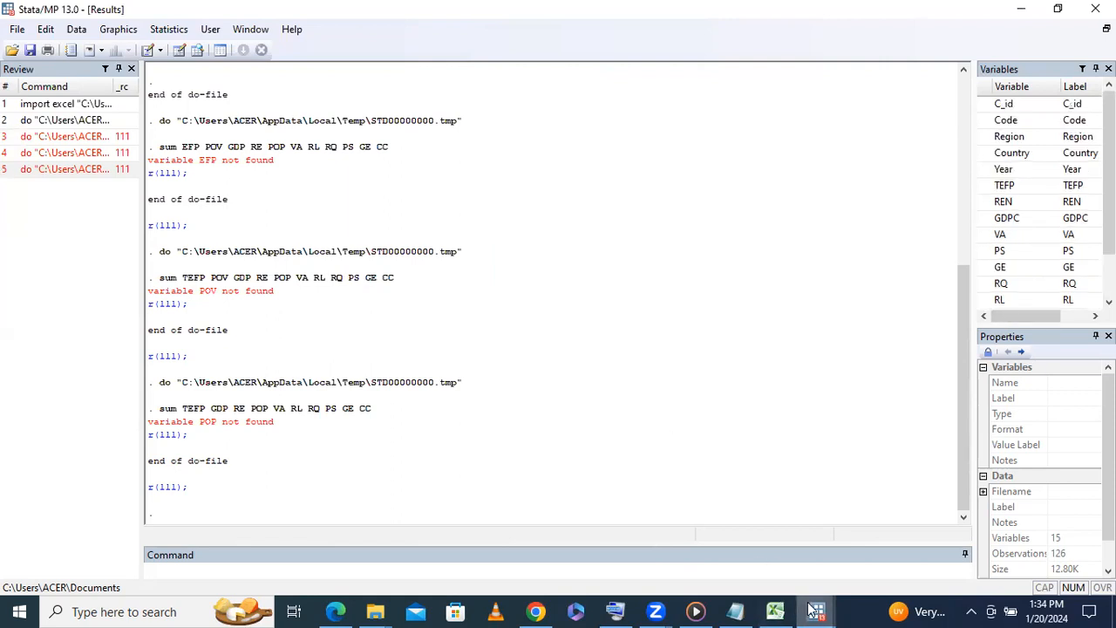
Remove POP from line 3 of the do-file and run only that sum command, bringing its output into view
mouse_move(815, 611)
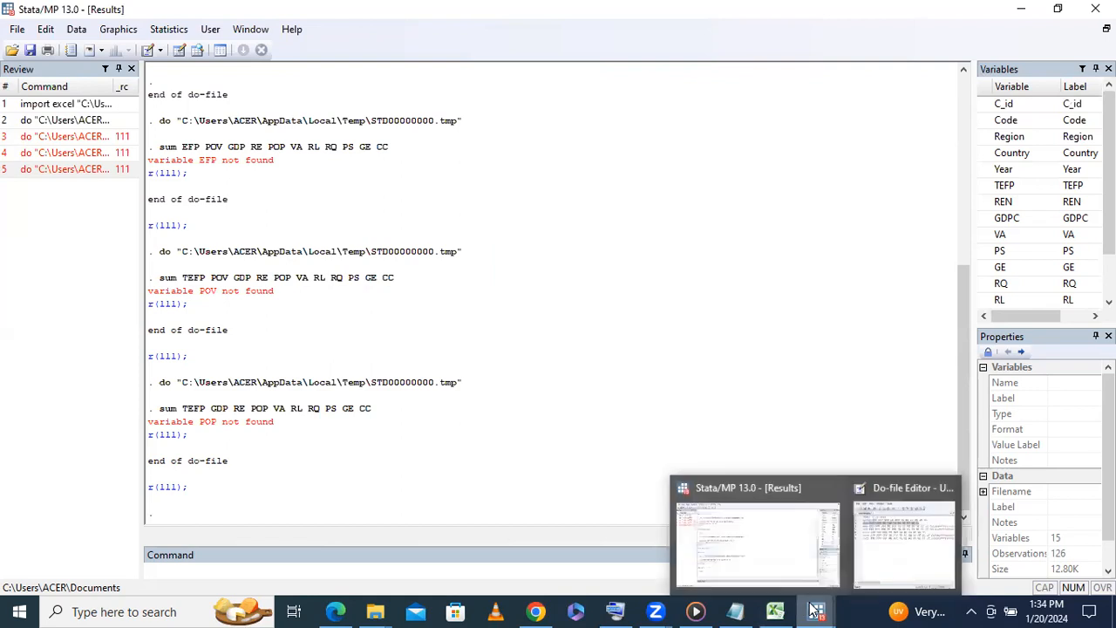
left_click(925, 553)
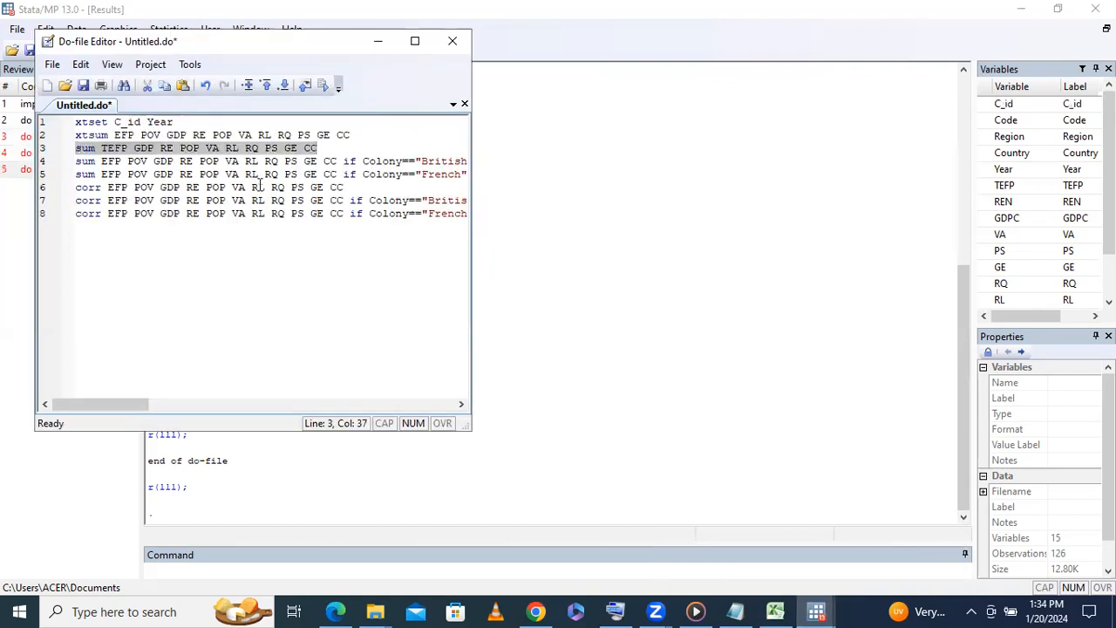
left_click(200, 148)
key("BackSpace")
key("BackSpace")
key("BackSpace")
key("BackSpace")
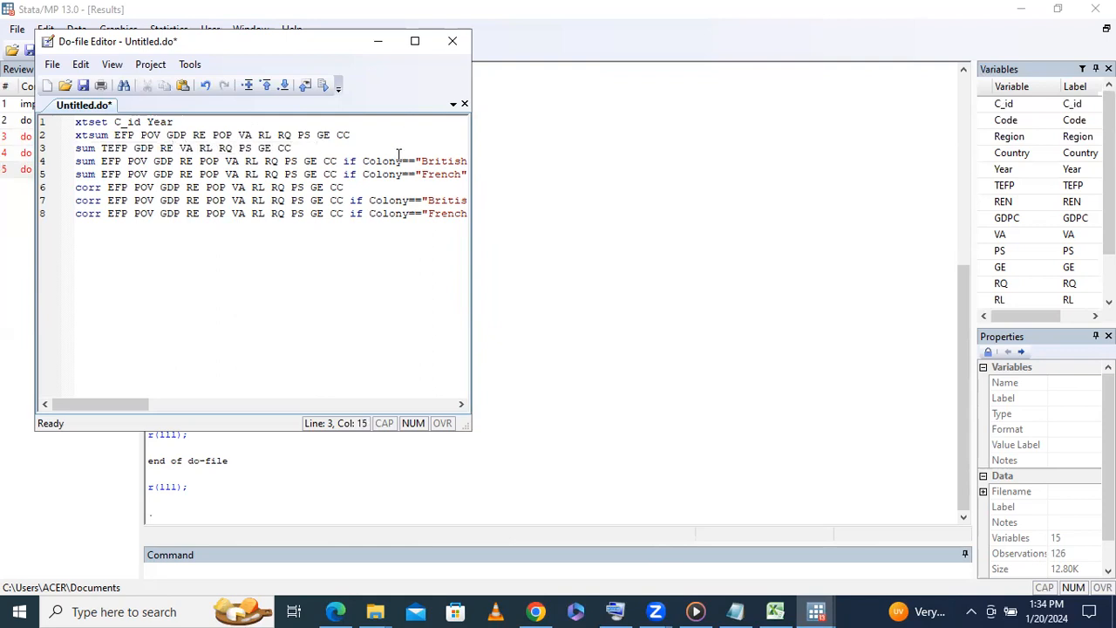
left_click_drag(291, 148, 47, 151)
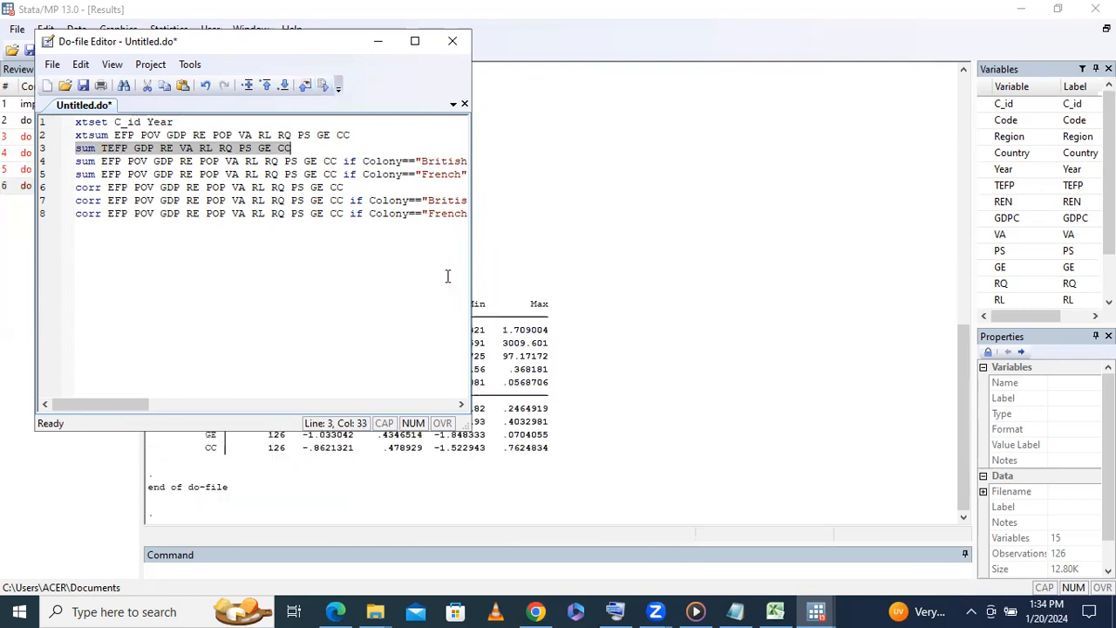
left_click(600, 384)
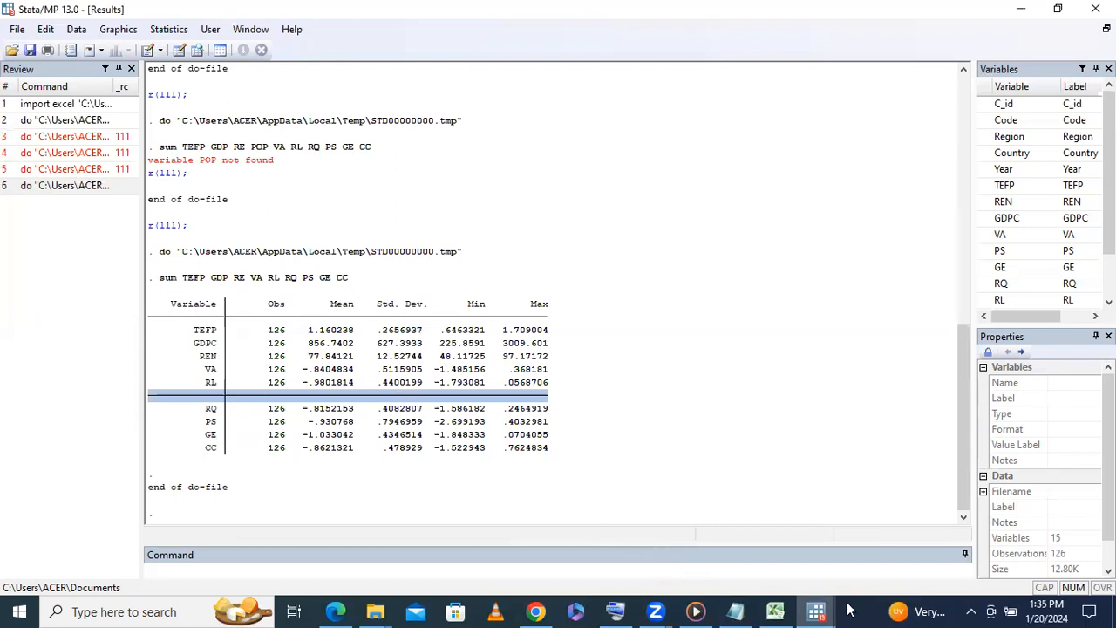
Copy "TEFP GDP RE VA RL RQ PS GE CC" from line 3 over the variable list in line 4, keeping its British colony condition
mouse_move(824, 610)
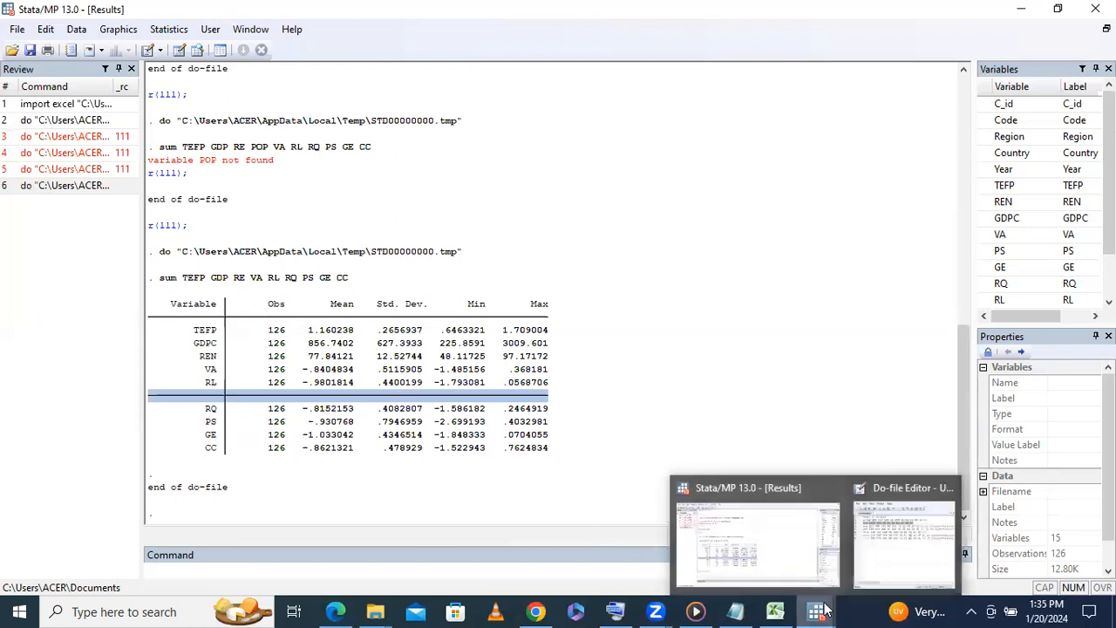
left_click(894, 569)
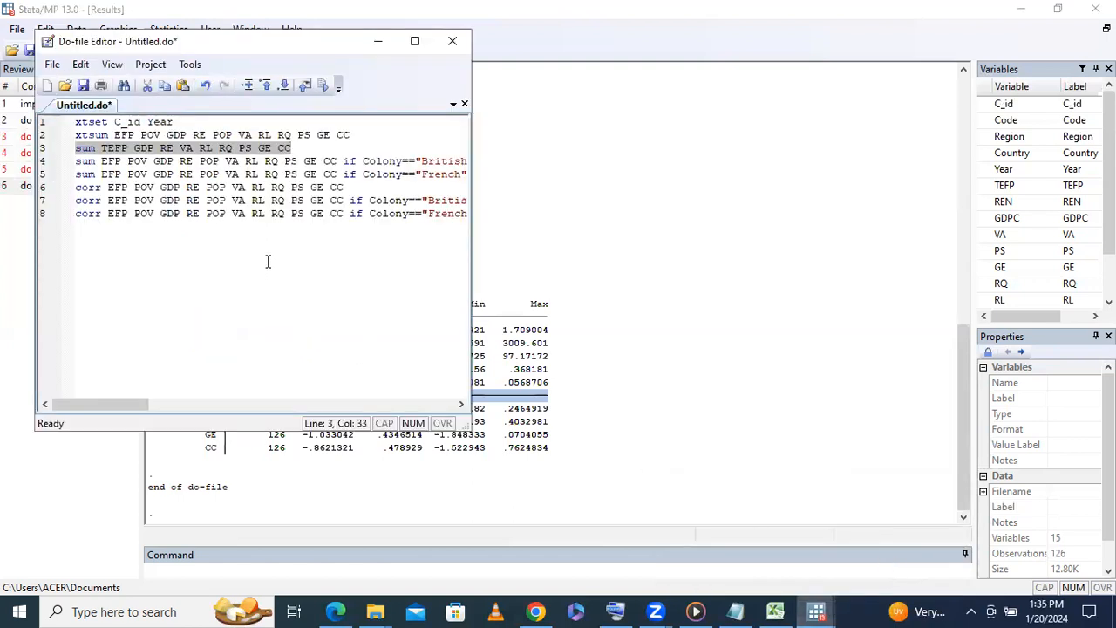
left_click_drag(291, 148, 101, 148)
key("ctrl+c")
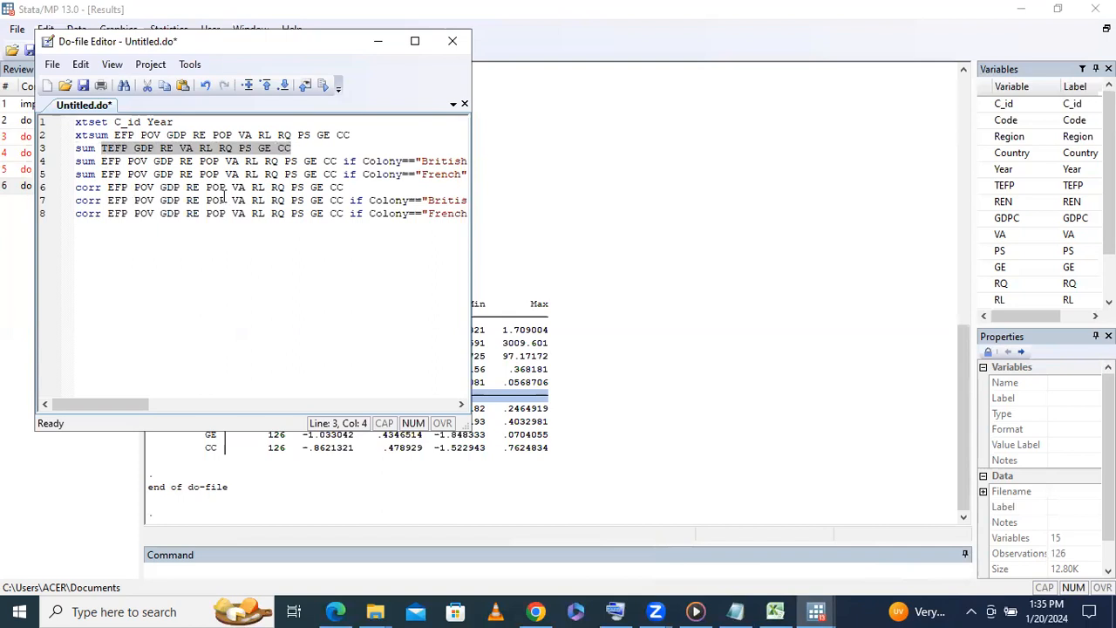
left_click(336, 162)
key("BackSpace")
key("BackSpace")
key("BackSpace")
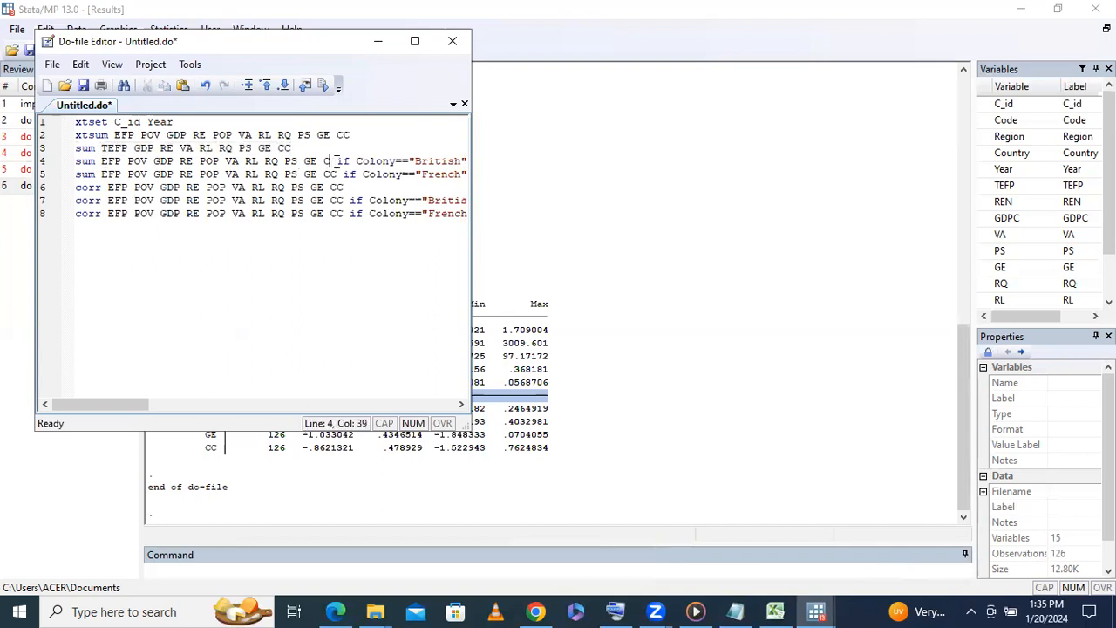
key("BackSpace")
key("BackSpace")
key("BackSpace")
key("BackSpace")
key("BackSpace")
key("BackSpace")
key("BackSpace")
key("BackSpace")
key("BackSpace")
key("BackSpace")
key("BackSpace")
key("BackSpace")
key("BackSpace")
key("BackSpace")
key("BackSpace")
key("BackSpace")
key("BackSpace")
key("BackSpace")
key("BackSpace")
key("BackSpace")
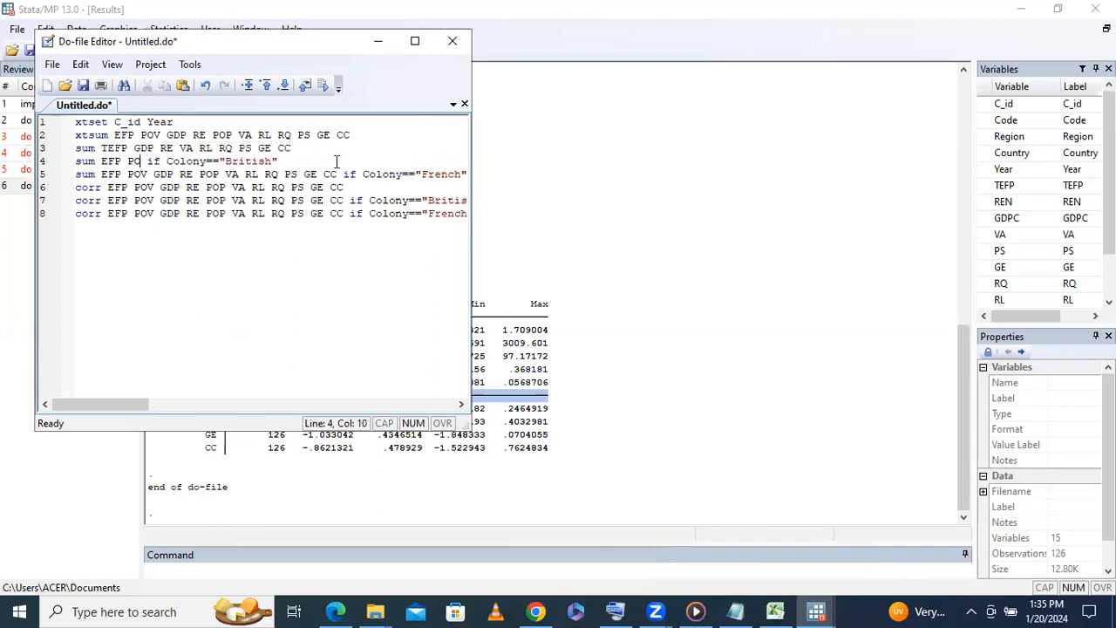
key("BackSpace")
key("BackSpace")
key("BackSpace")
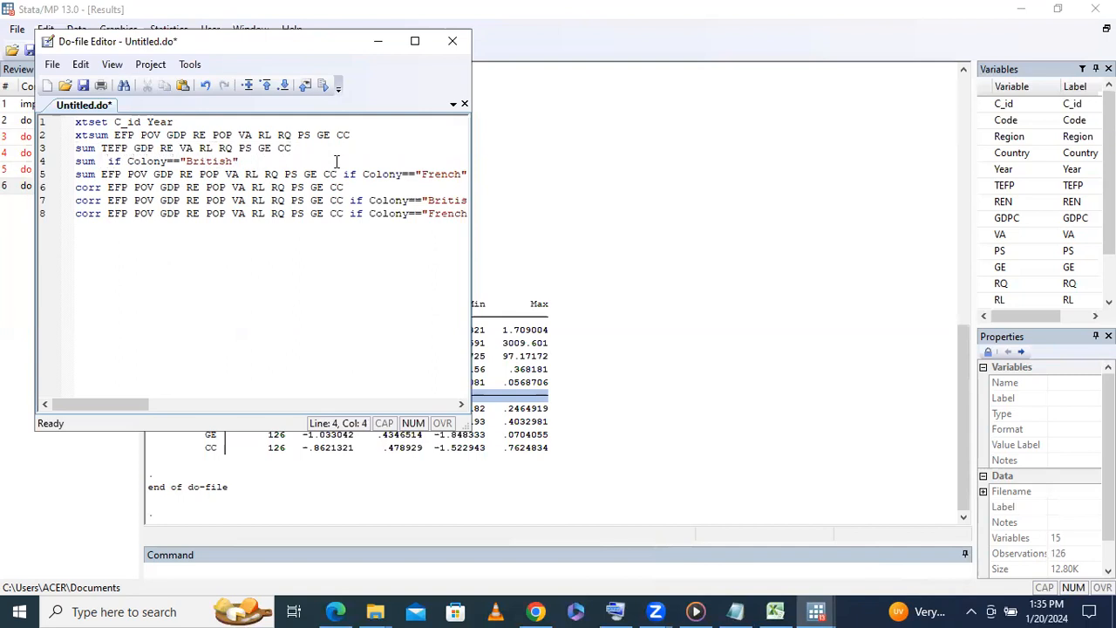
key("ctrl+v")
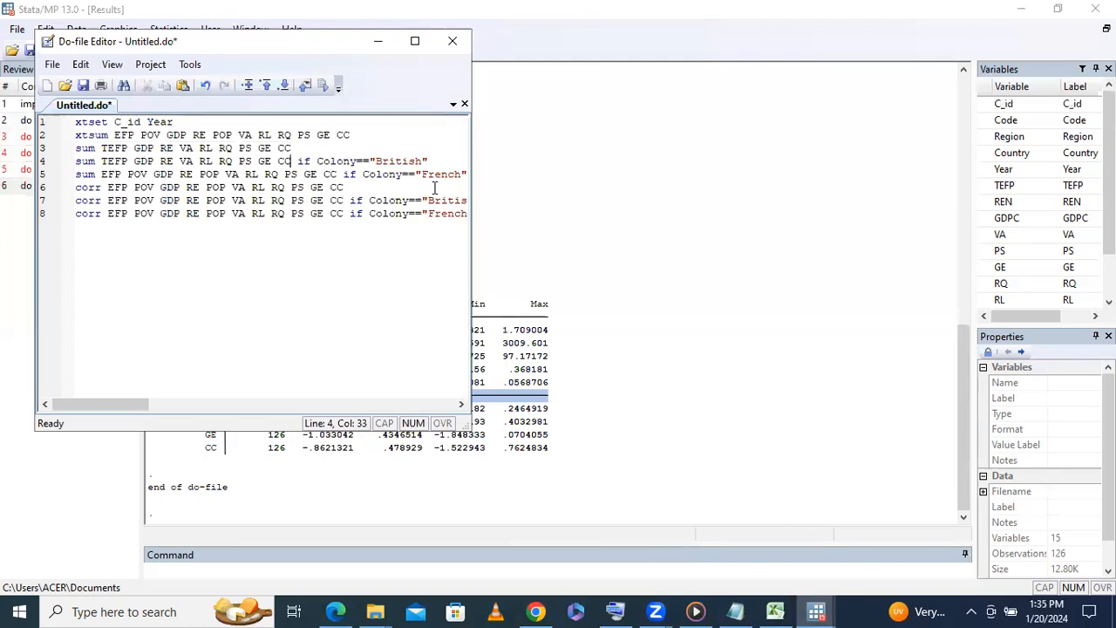
Replace the variable list of the corr command in line 6 with the copied "TEFP GDP RE VA RL RQ PS GE CC"
left_click(360, 188)
key("BackSpace")
key("BackSpace")
key("BackSpace")
key("BackSpace")
key("BackSpace")
key("BackSpace")
key("BackSpace")
key("BackSpace")
key("BackSpace")
key("BackSpace")
key("BackSpace")
key("BackSpace")
key("BackSpace")
key("BackSpace")
key("BackSpace")
key("BackSpace")
key("BackSpace")
key("BackSpace")
key("BackSpace")
key("BackSpace")
key("BackSpace")
key("BackSpace")
key("BackSpace")
key("BackSpace")
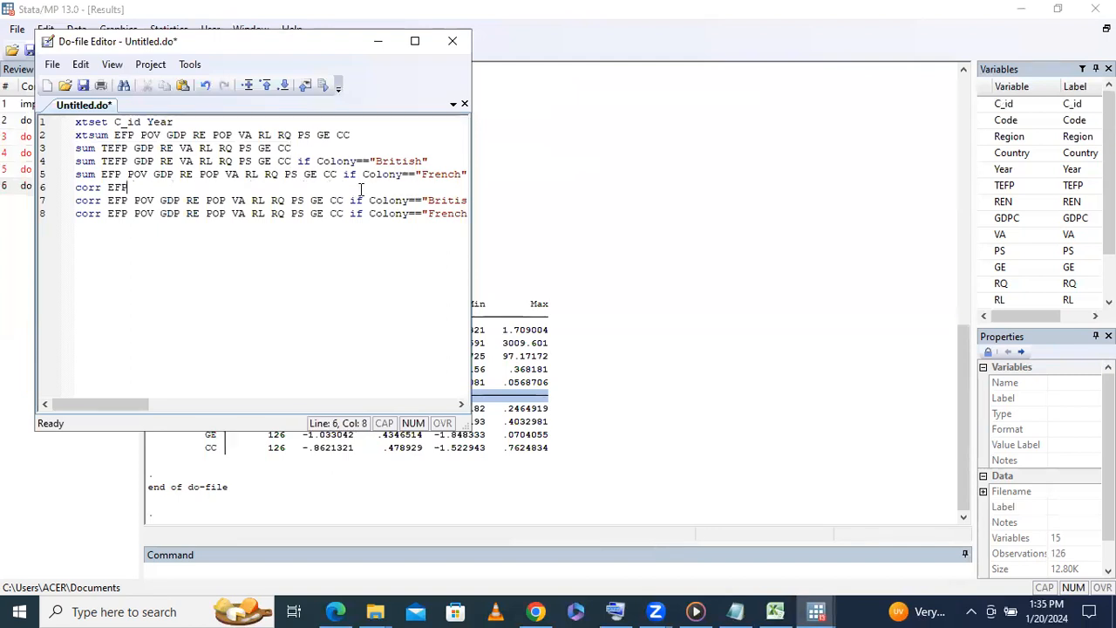
key("ctrl+v")
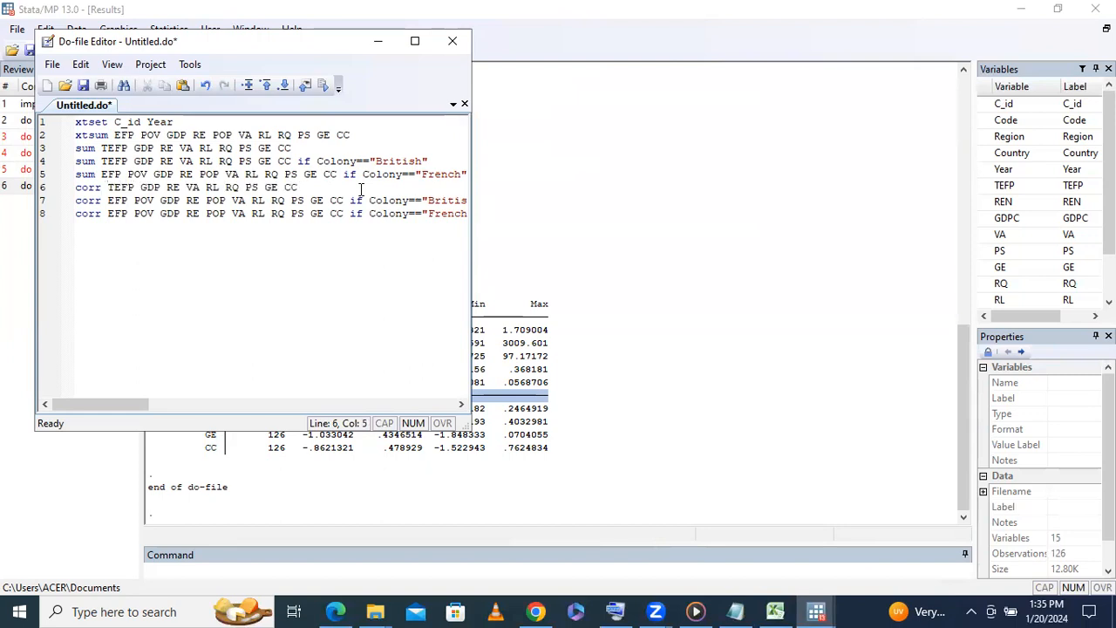
Run only the line "corr TEFP GDP RE VA RL RQ PS GE CC" and return to the do-file after viewing the correlation matrix
left_click_drag(298, 187, 101, 190)
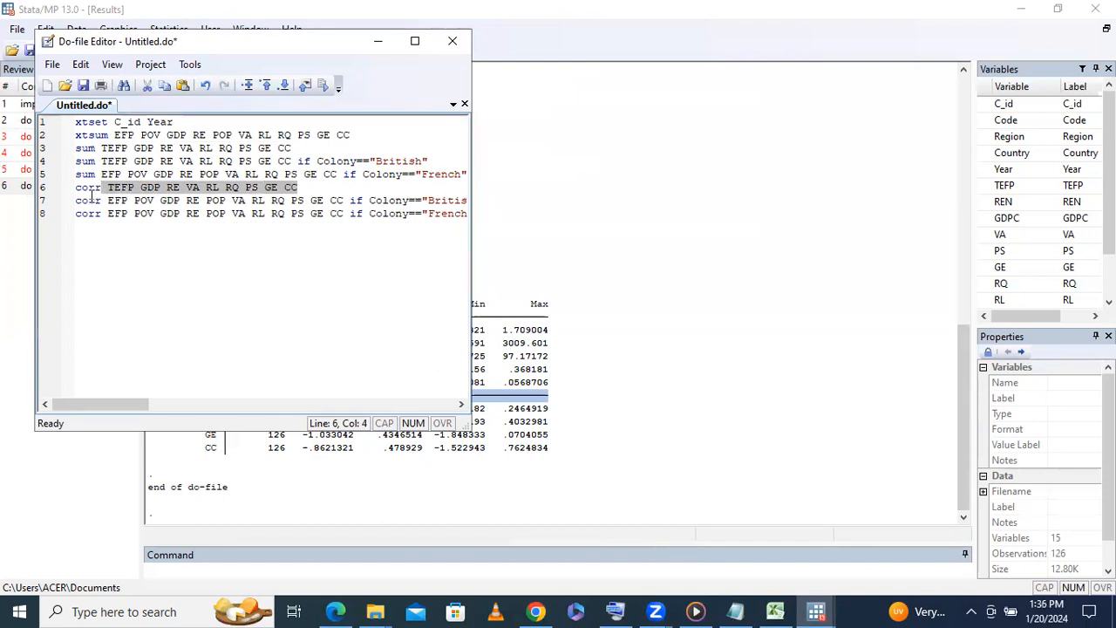
left_click_drag(314, 183, 76, 197)
left_click(324, 84)
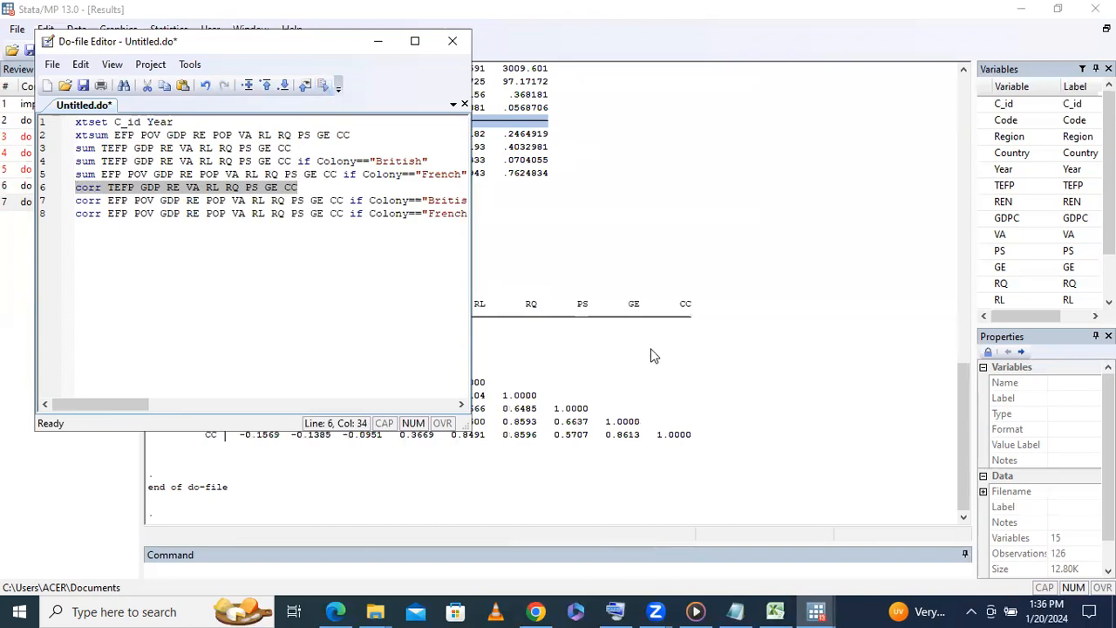
left_click(726, 358)
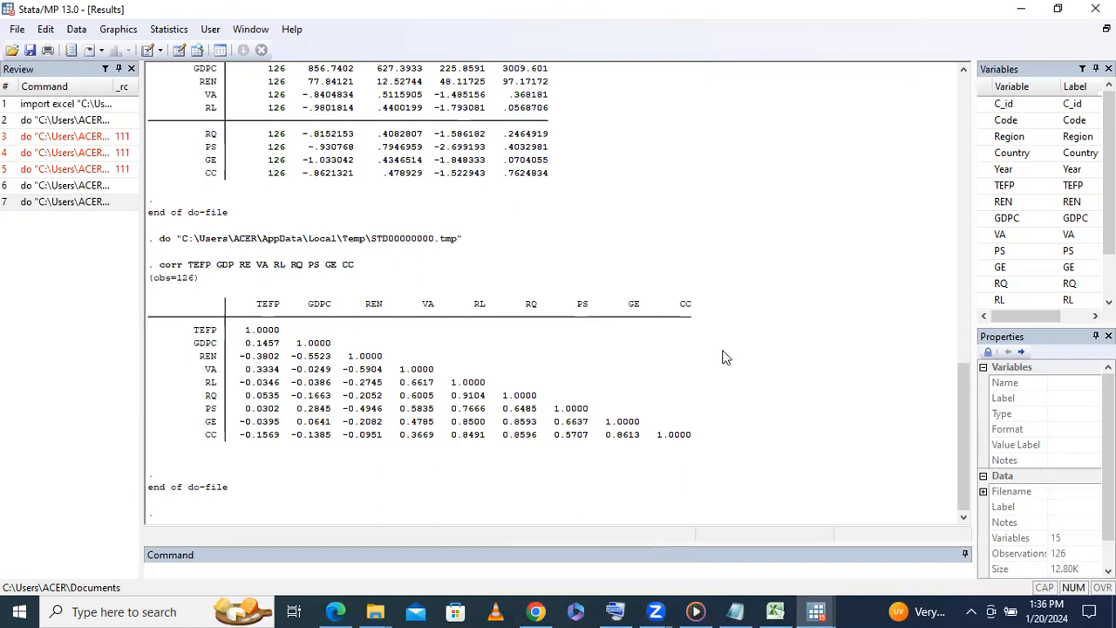
mouse_move(813, 609)
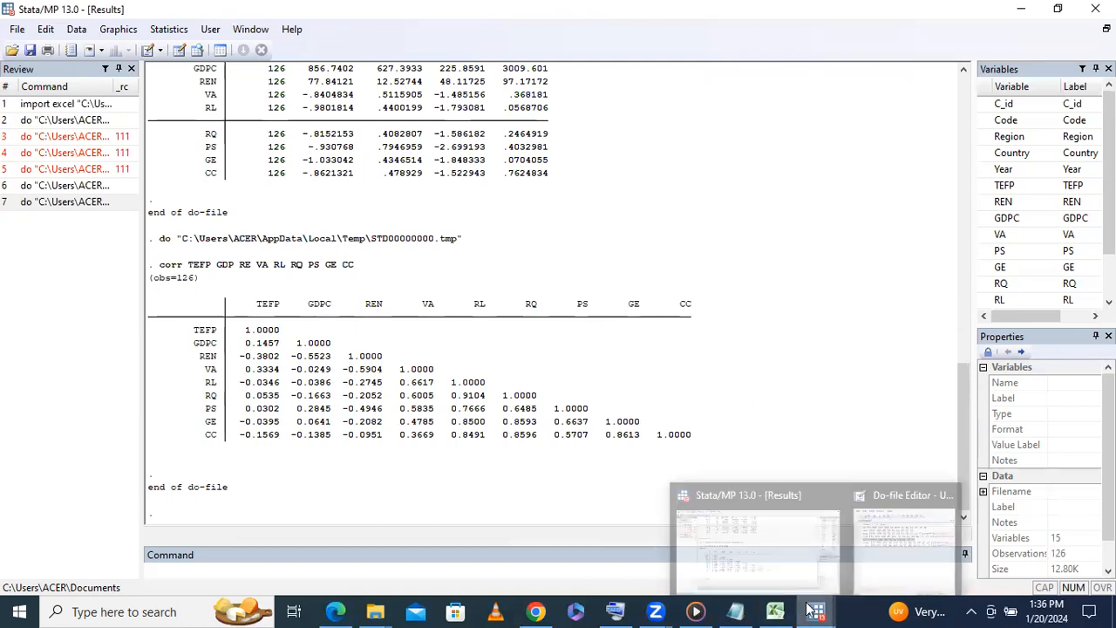
left_click(903, 567)
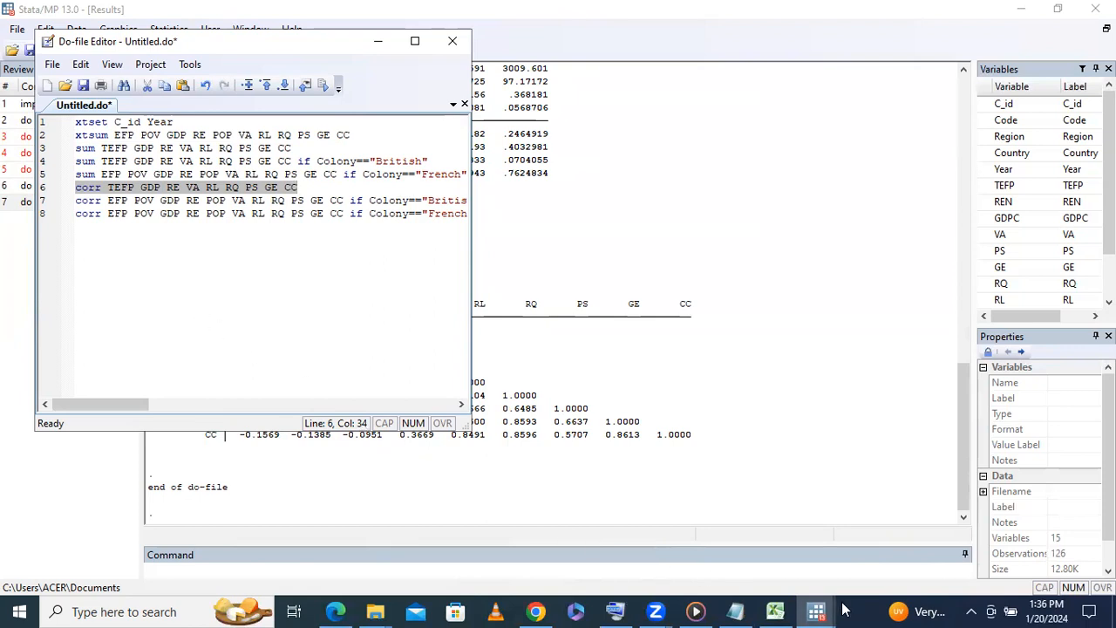
Copy the xtunitroot ips lines for EFP and d.EFP from Dofile-environmentpov22 in Notepad and append them to the end of the Stata do-file
mouse_move(824, 610)
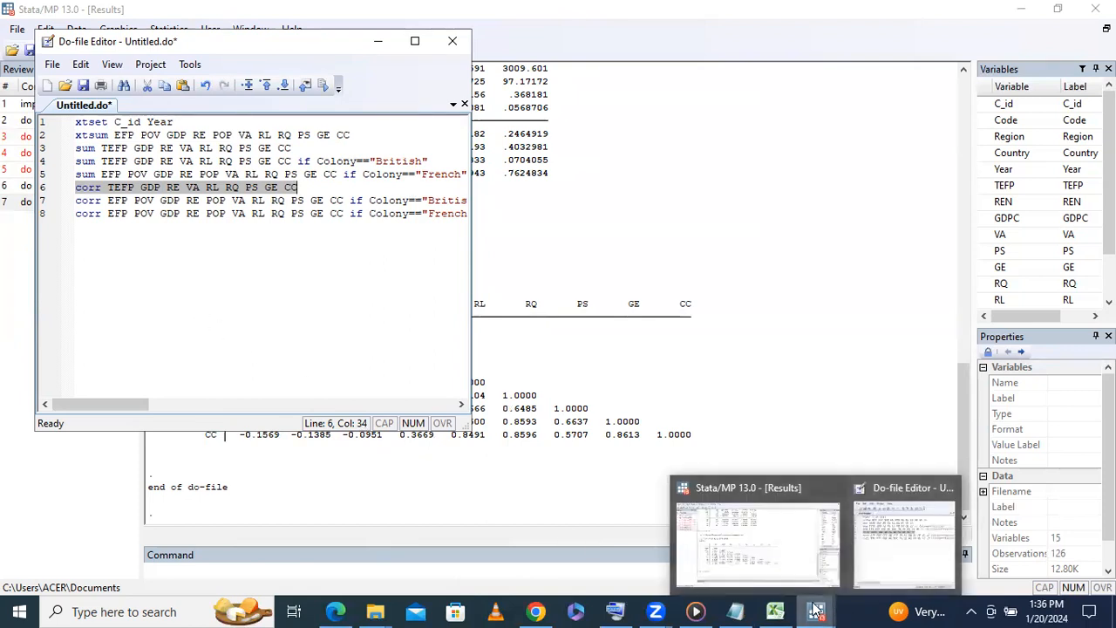
mouse_move(735, 610)
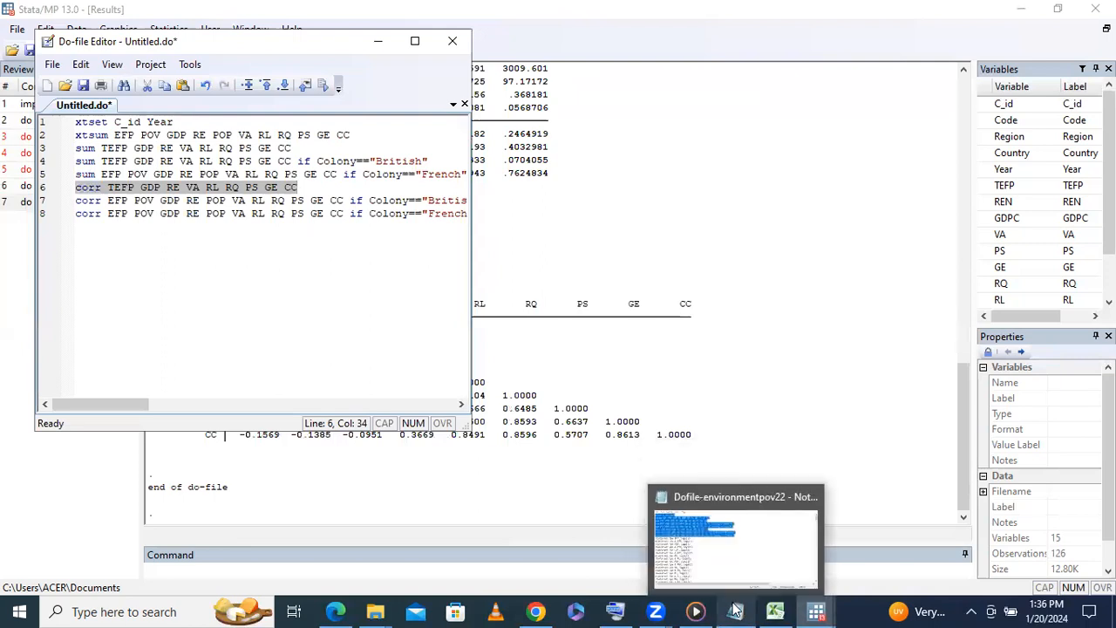
left_click(695, 565)
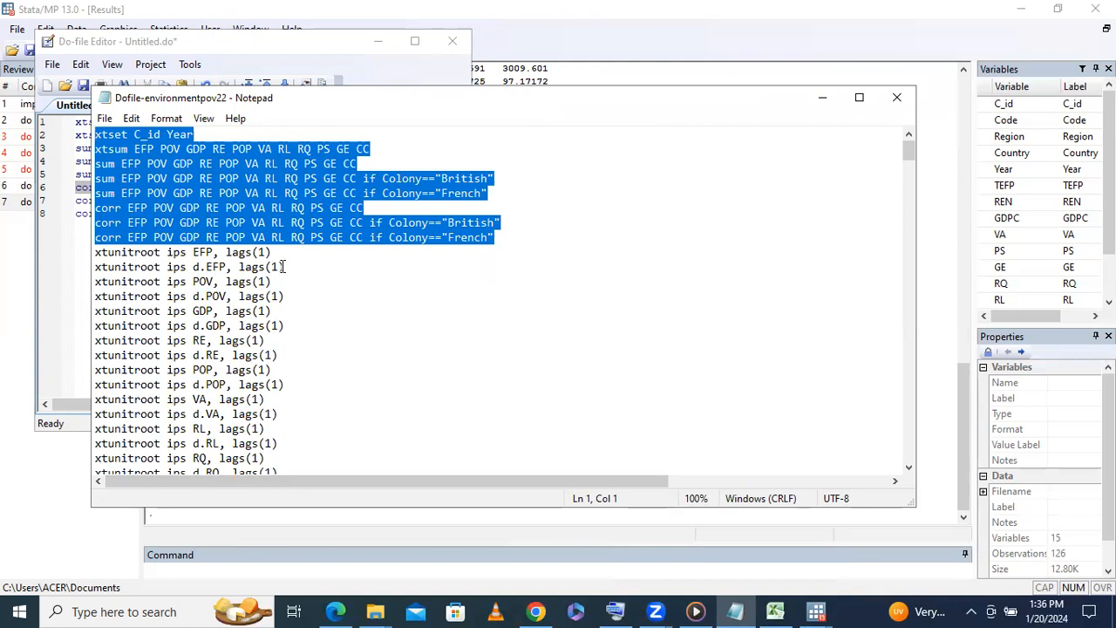
left_click_drag(283, 267, 89, 257)
key("ctrl+c")
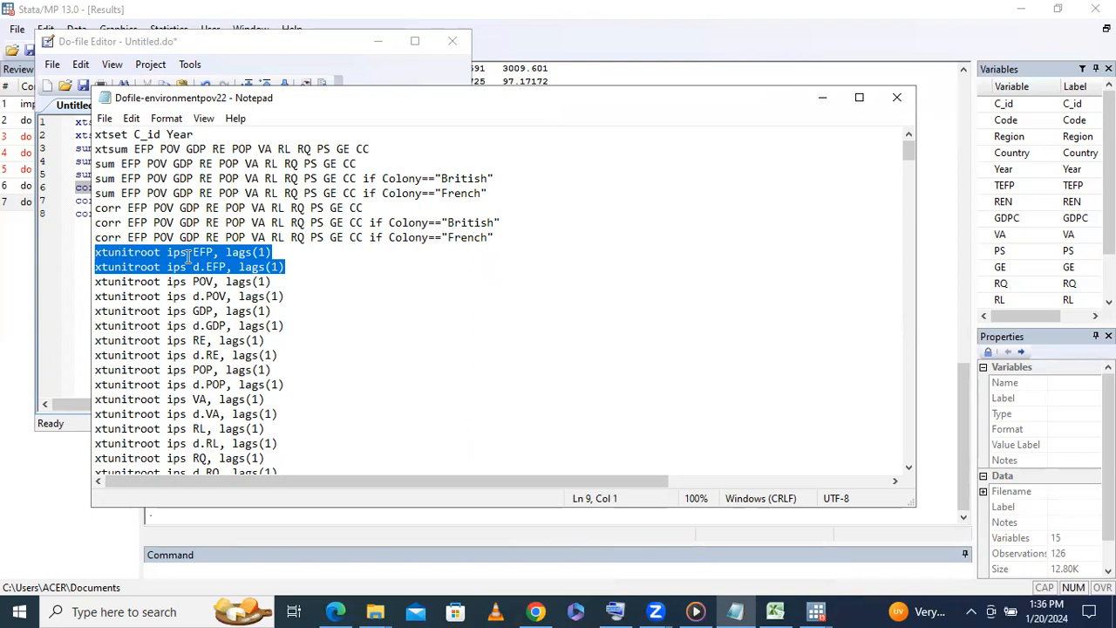
mouse_move(784, 611)
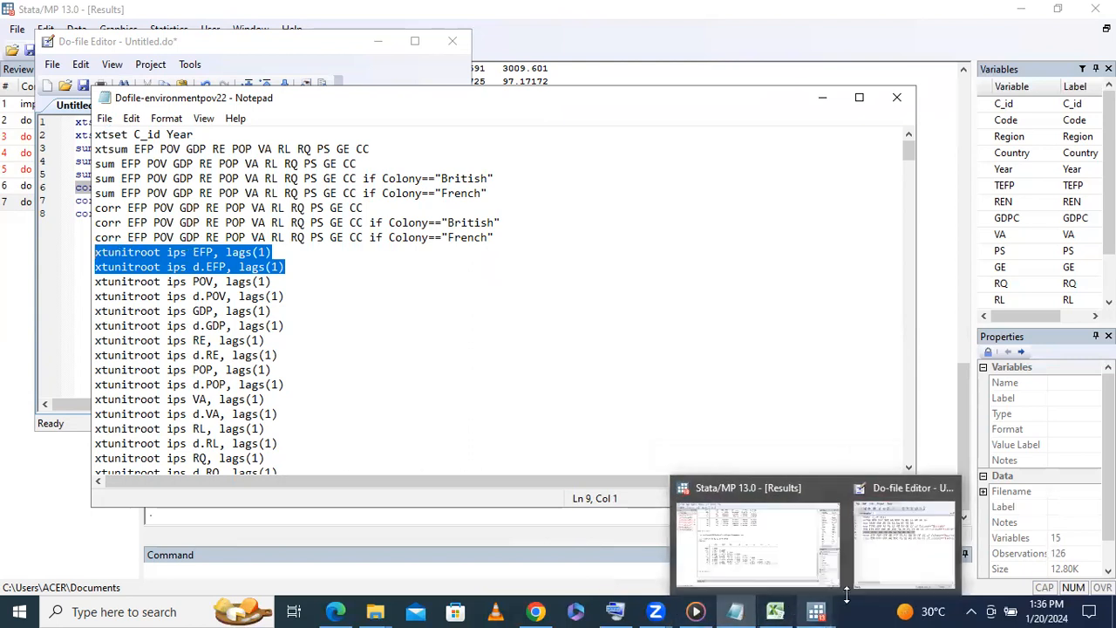
left_click(882, 572)
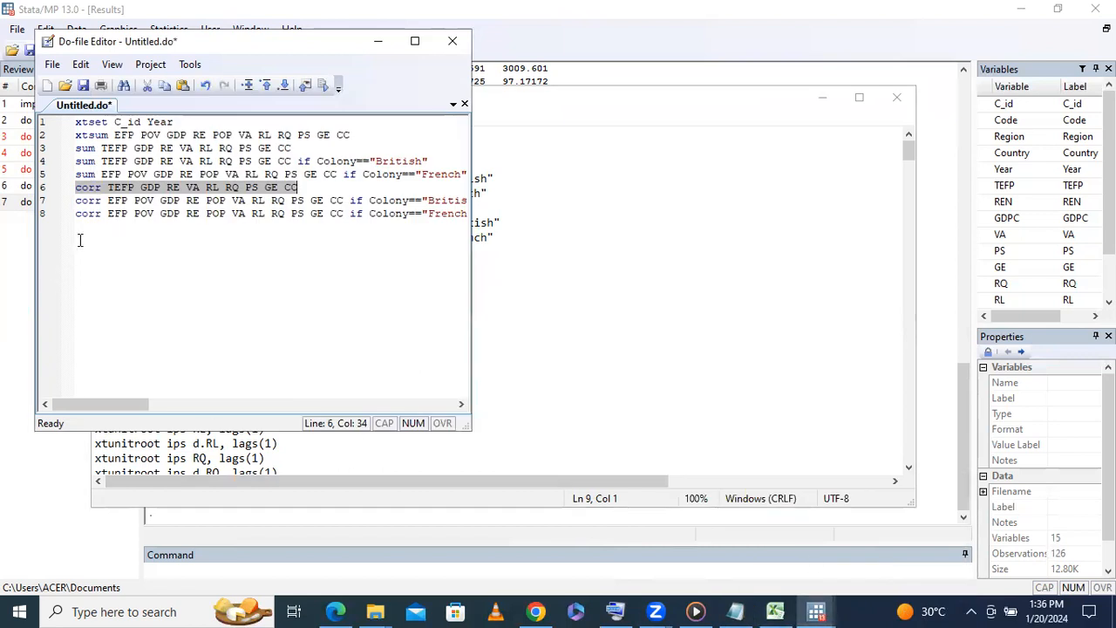
key("ctrl+End")
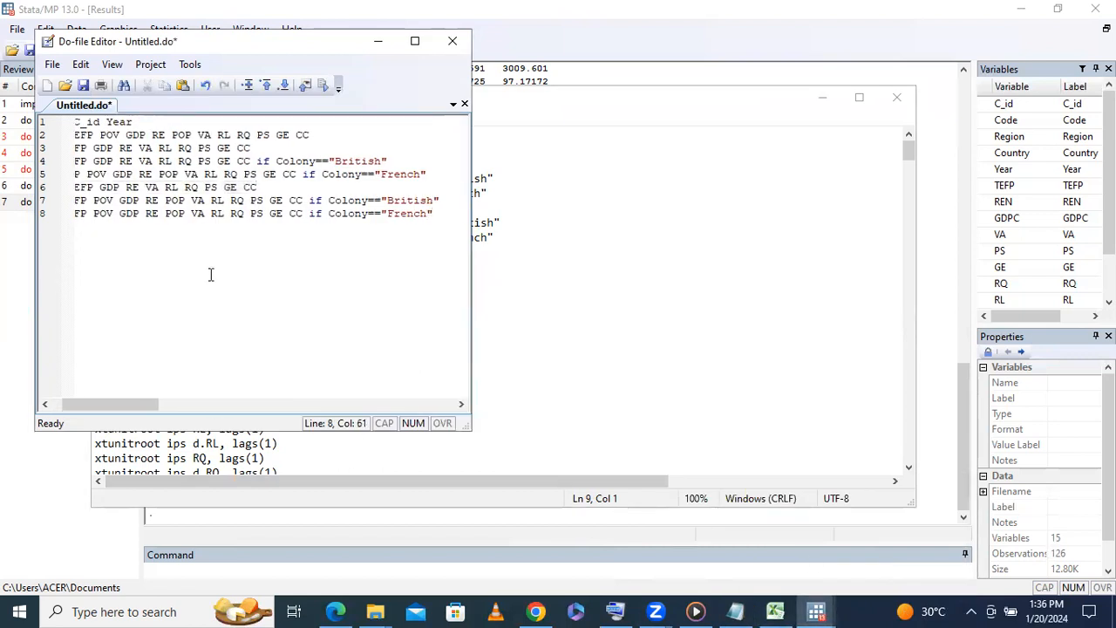
key("Return")
key("ctrl+v")
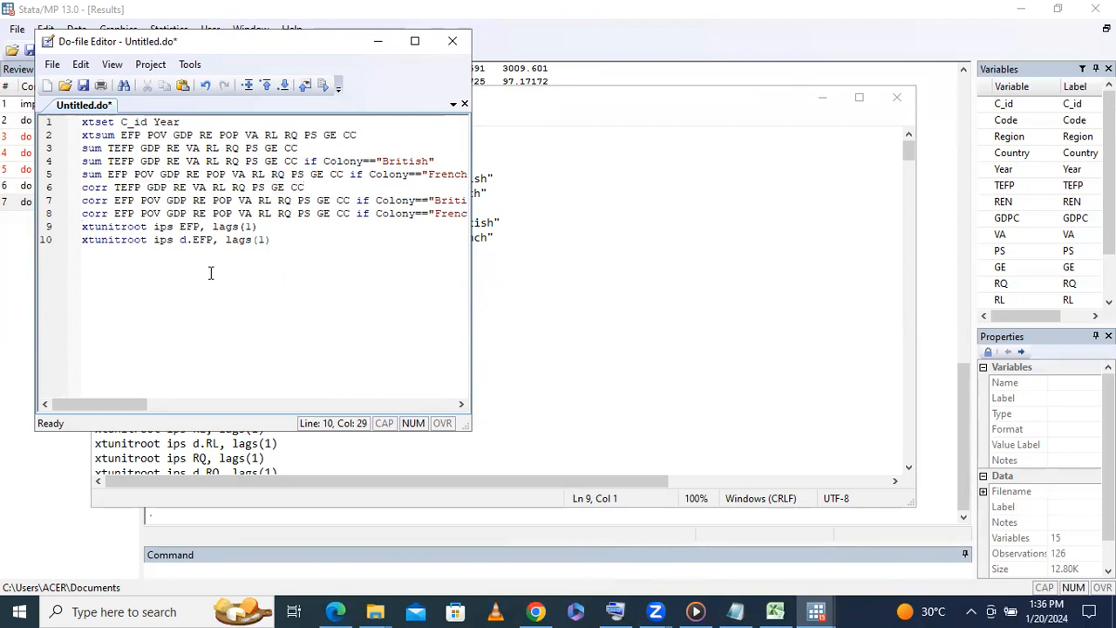
Change the variable EFP to TEFP in both xtunitroot commands on lines 9 and 10, keeping the d. prefix on line 10
left_click(199, 227)
key("BackSpace")
key("BackSpace")
key("BackSpace")
type("TEFP")
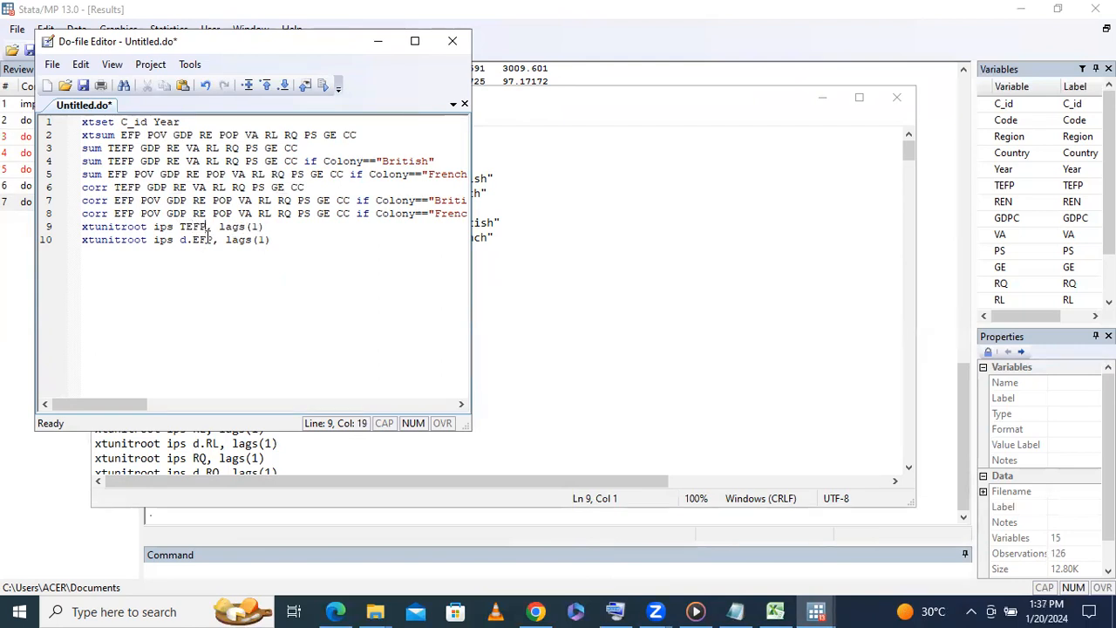
left_click(195, 237)
type("T")
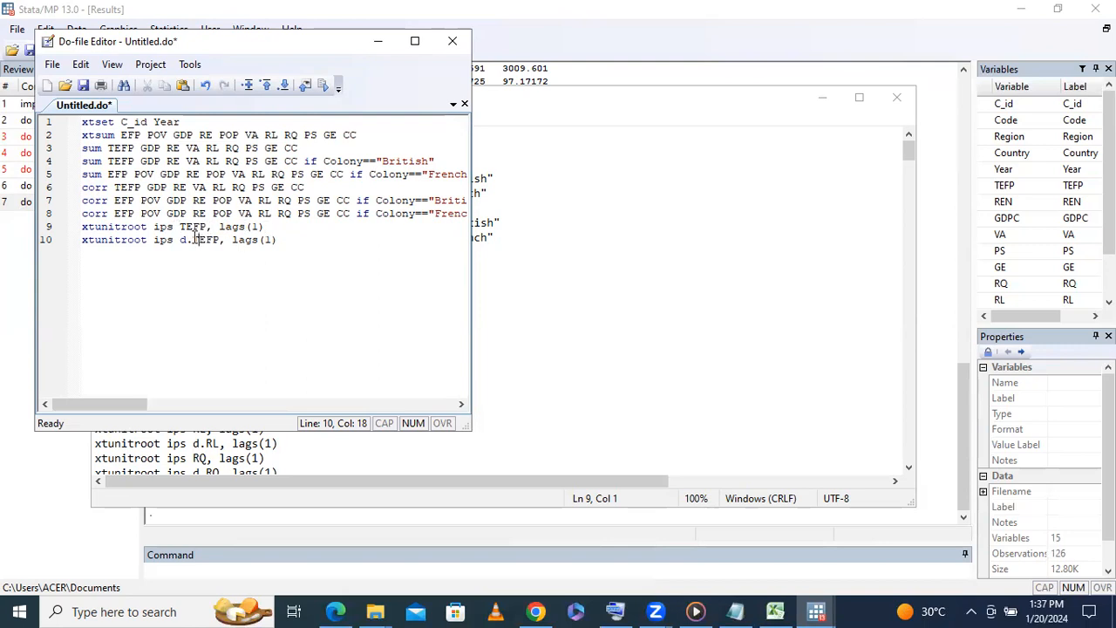
Run only the line "xtunitroot ips TEFP, lags(1)", view its unit-root test output and return to the do-file
left_click_drag(266, 229, 70, 224)
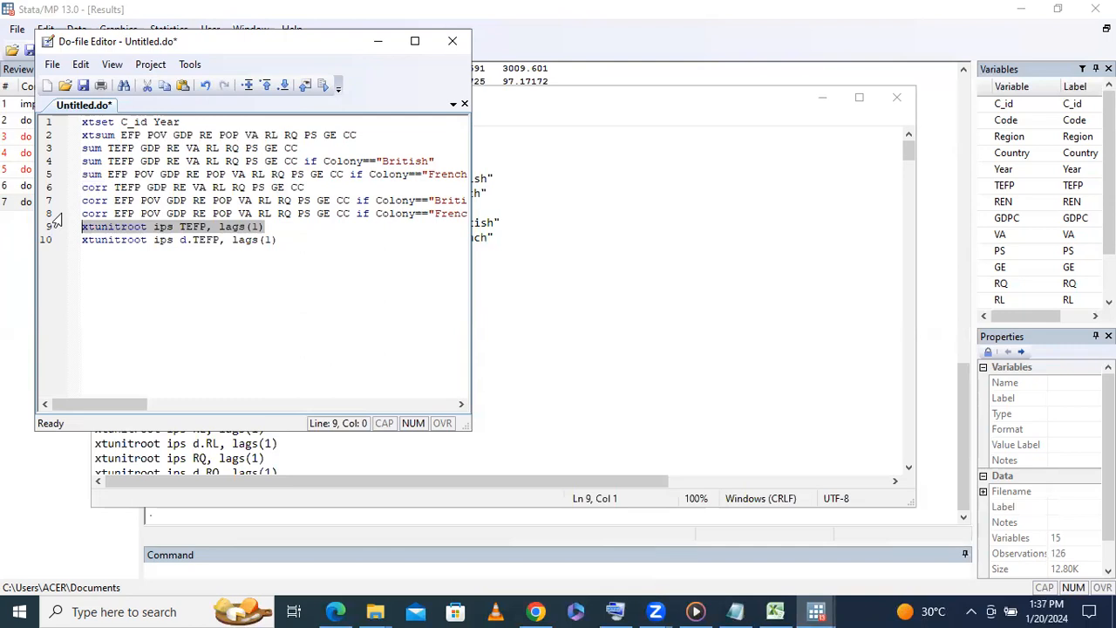
left_click(326, 87)
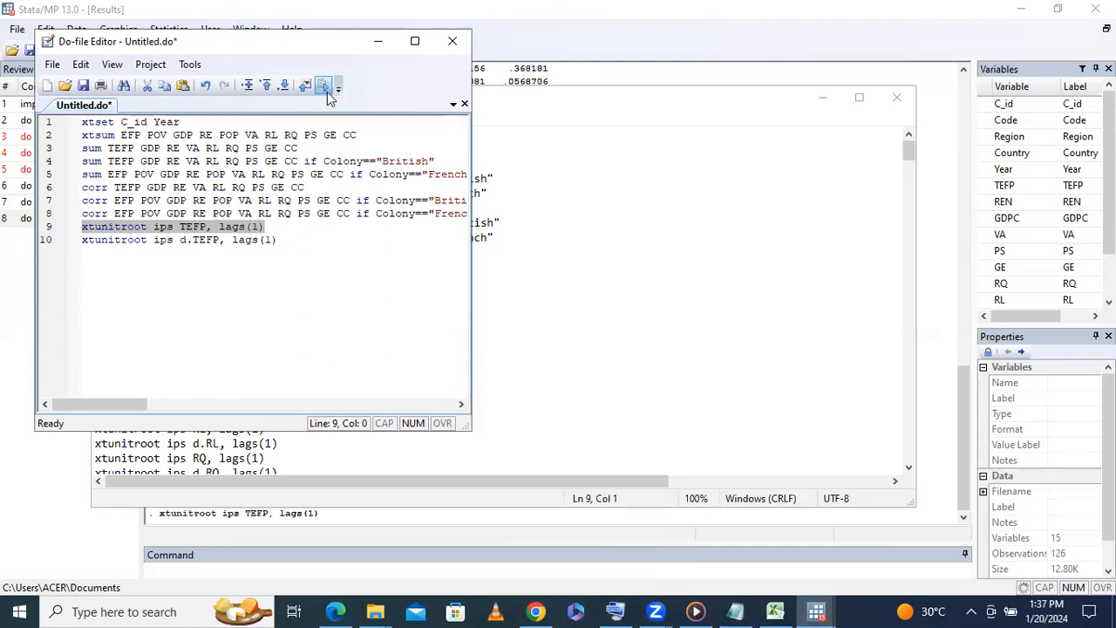
left_click(439, 527)
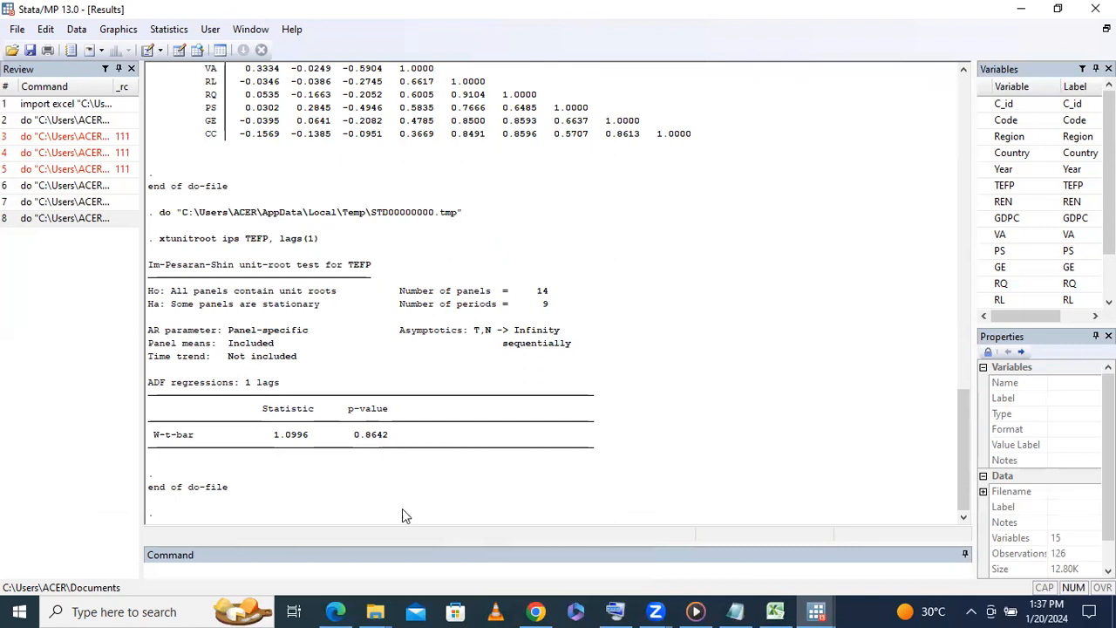
mouse_move(813, 608)
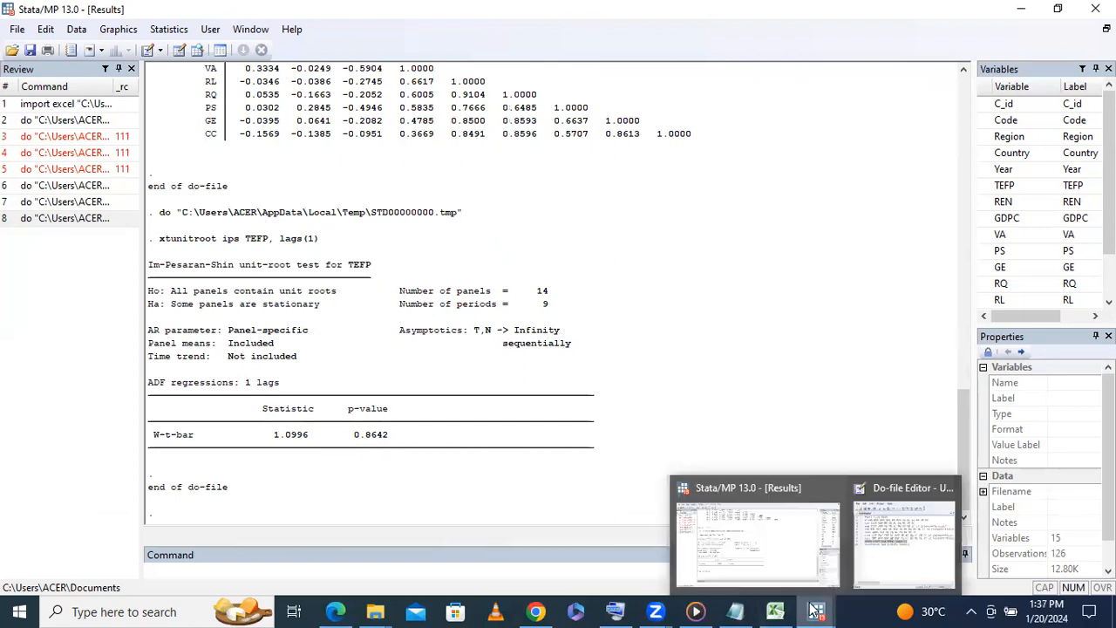
left_click(897, 571)
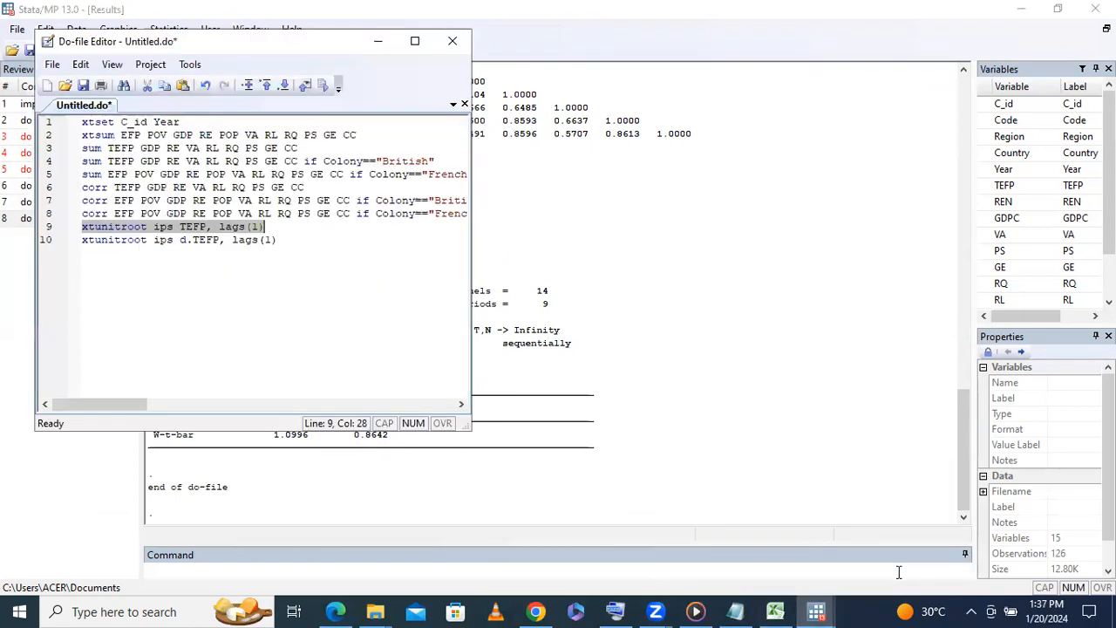
Run only the line "xtunitroot ips d.TEFP, lags(1)" and bring its unit-root test output into view
left_click(284, 241)
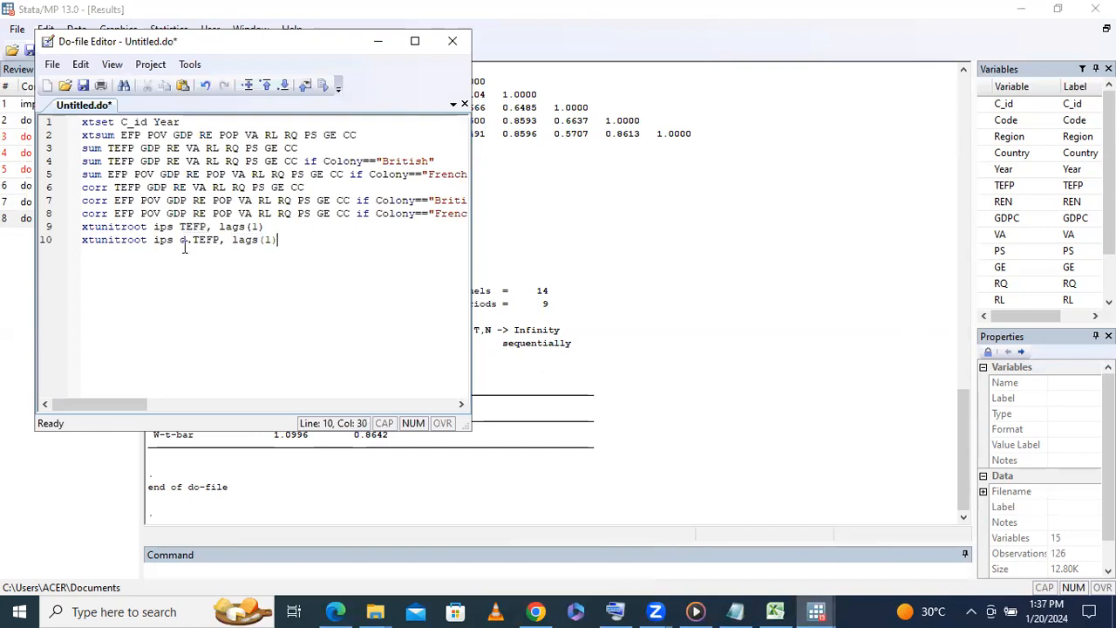
left_click(78, 241, "shift")
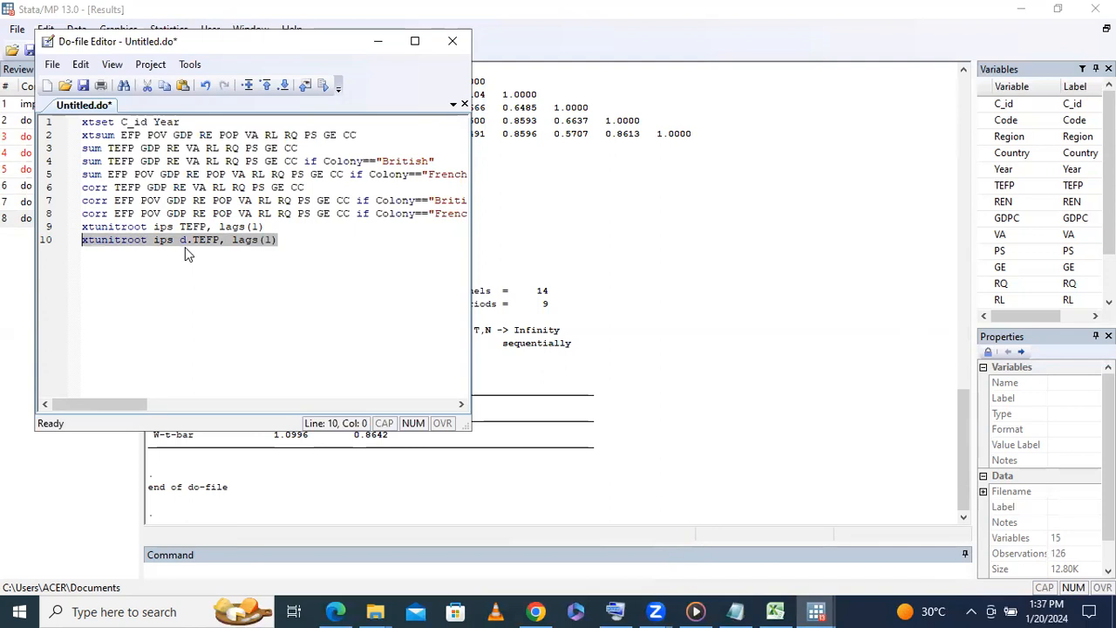
left_click(324, 86)
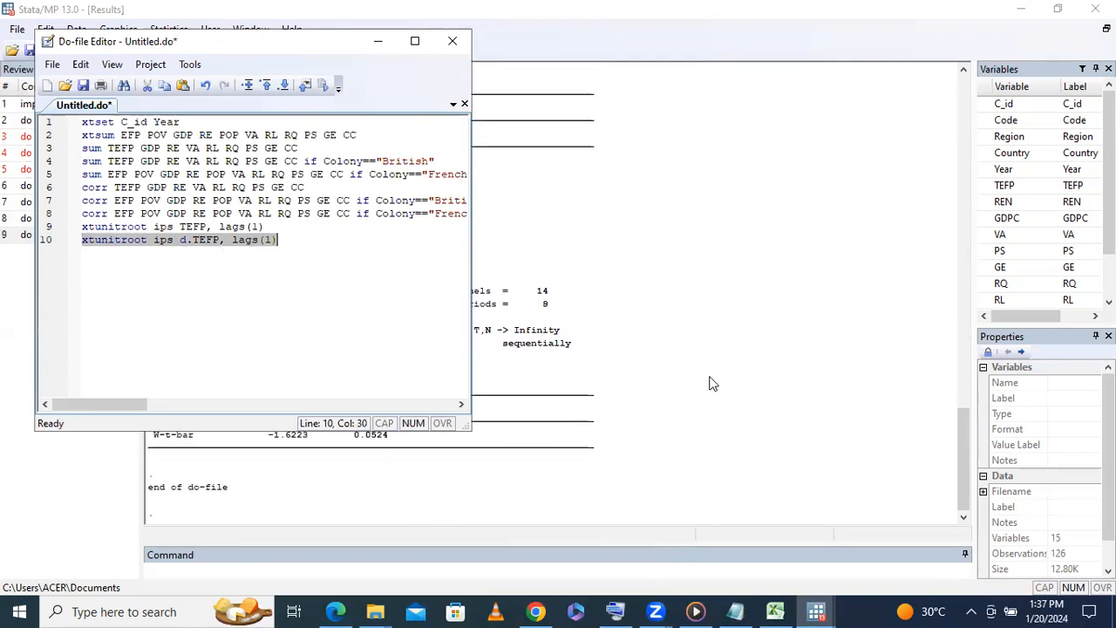
left_click(710, 379)
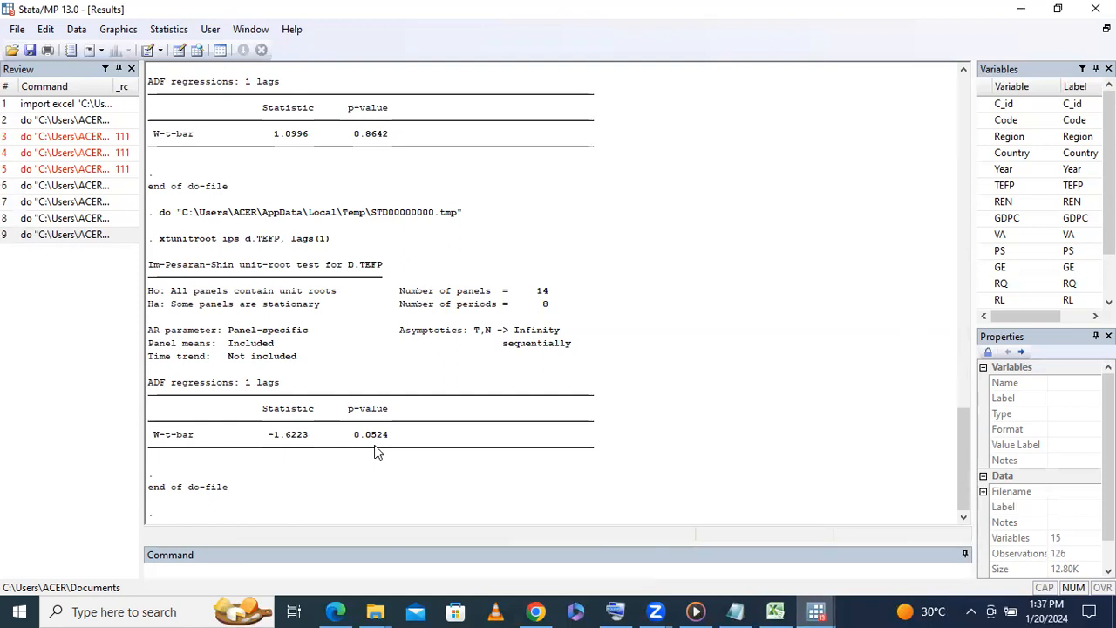